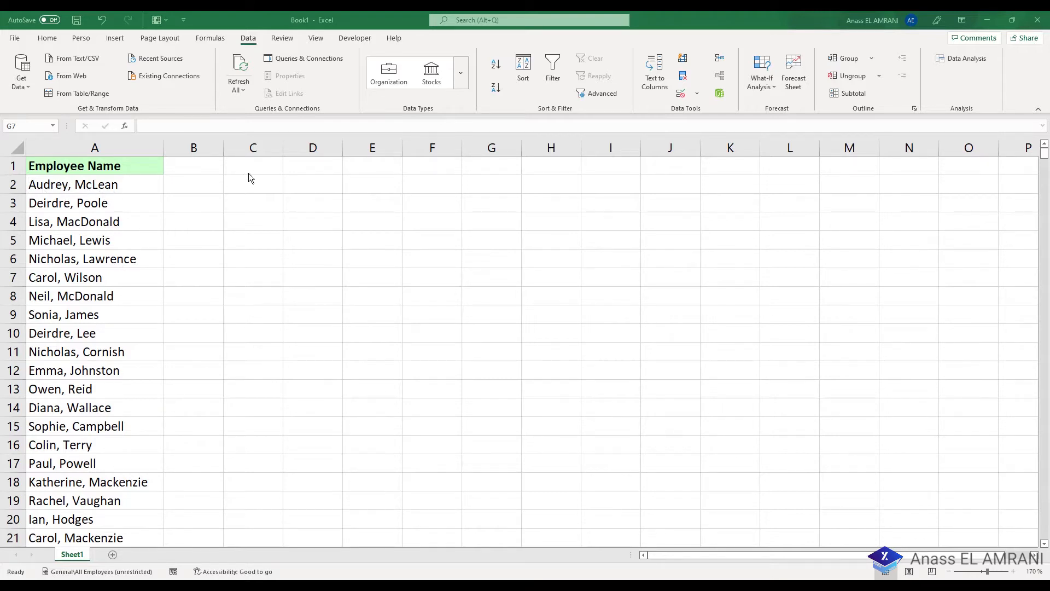
- Enter the header "first name" in B1 and "last name" in C1
{"action": "left_click", "coordinate": [255, 13]}
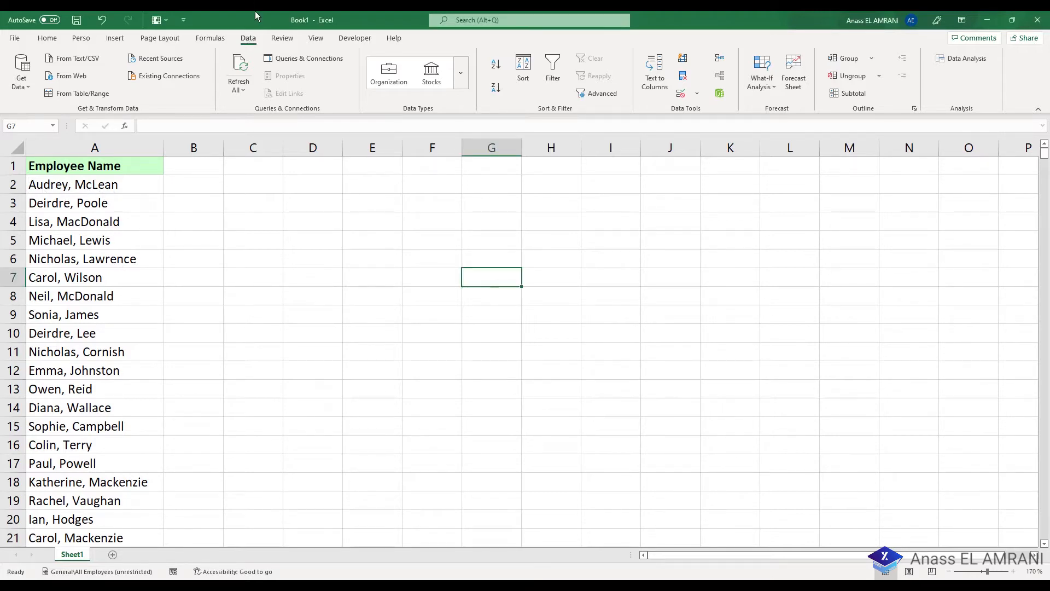
{"action": "left_click", "coordinate": [205, 166]}
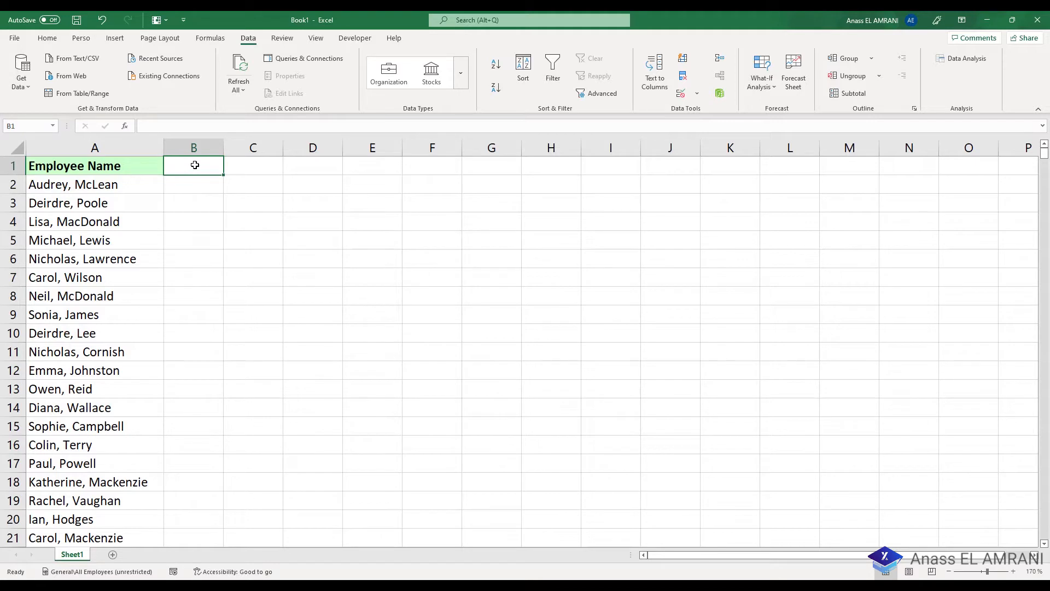
{"action": "type", "text": "first"}
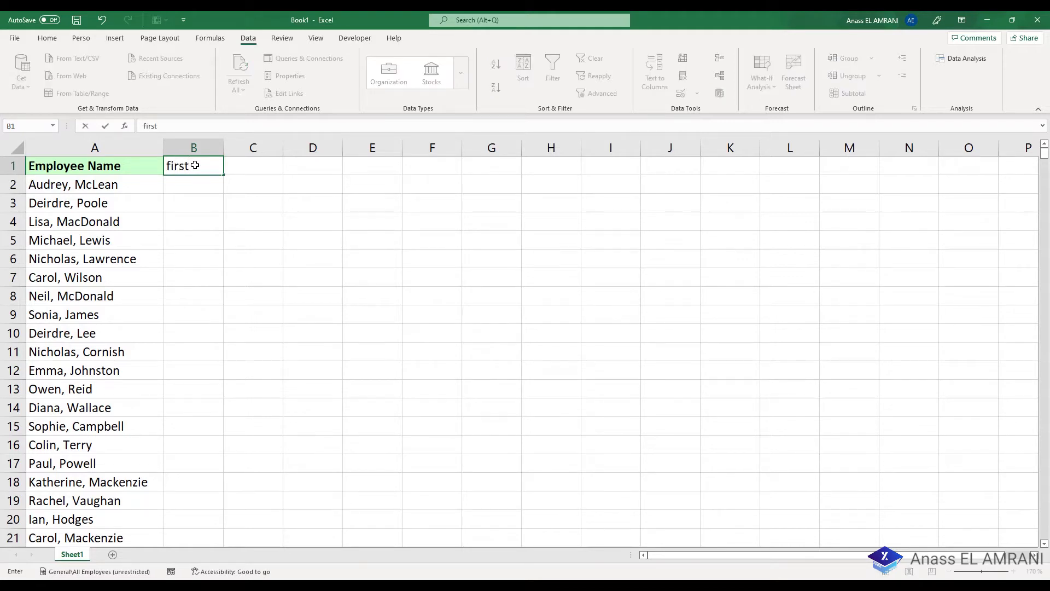
{"action": "type", "text": " name"}
{"action": "key", "text": "Tab"}
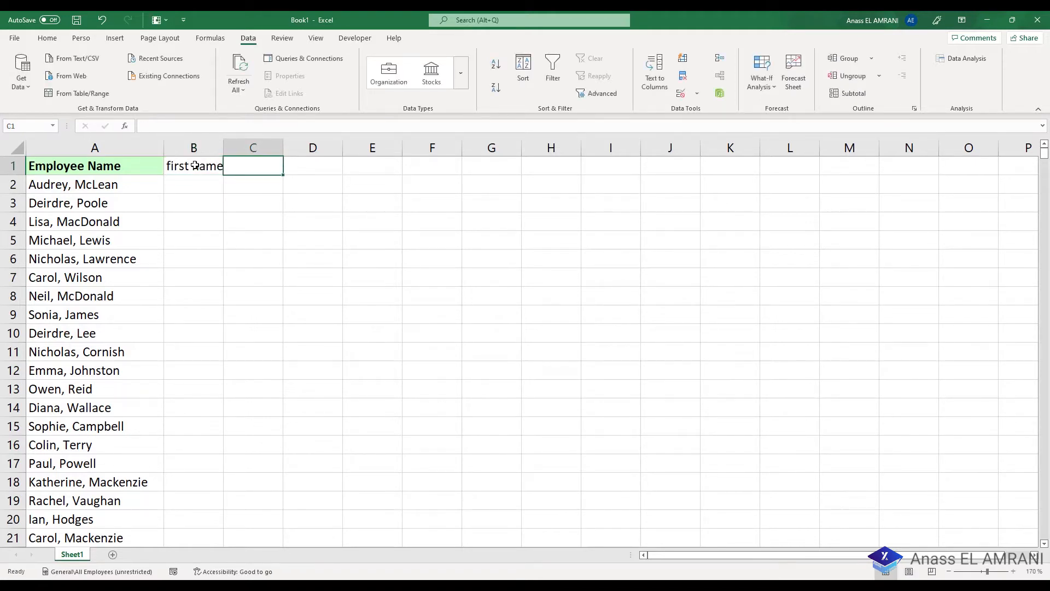
{"action": "type", "text": "last na"}
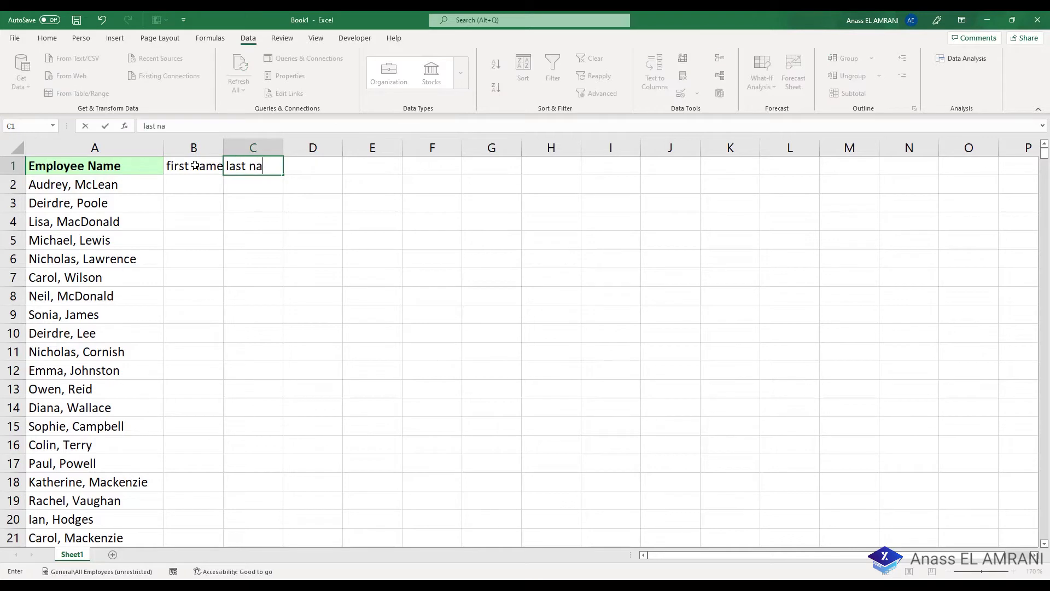
{"action": "type", "text": "me"}
{"action": "left_click", "coordinate": [195, 166]}
{"action": "left_click", "coordinate": [203, 196]}
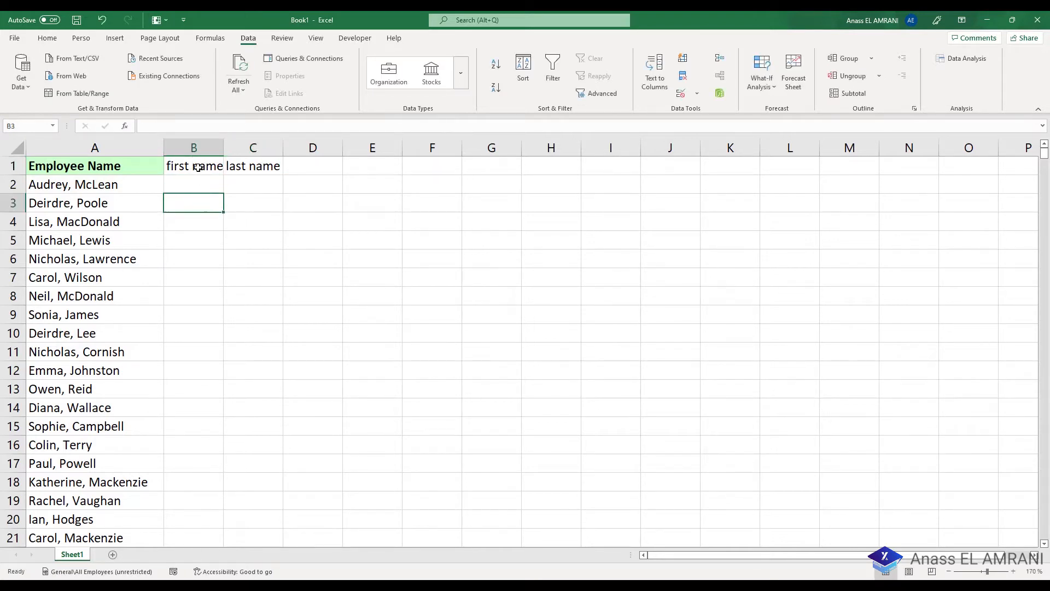
- Autofit the widths of columns B and C to their header text
{"action": "left_click", "coordinate": [198, 167]}
{"action": "double_click", "coordinate": [223, 147]}
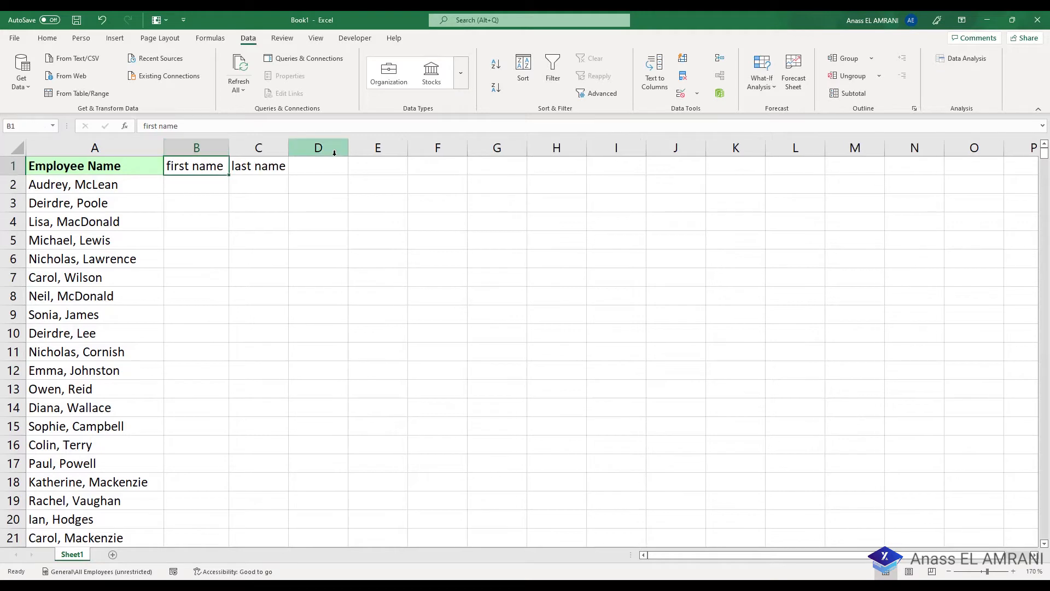
{"action": "double_click", "coordinate": [289, 149]}
- Copy only the formatting of the Employee Name header to the headers in B1 and C1
{"action": "left_click", "coordinate": [117, 166]}
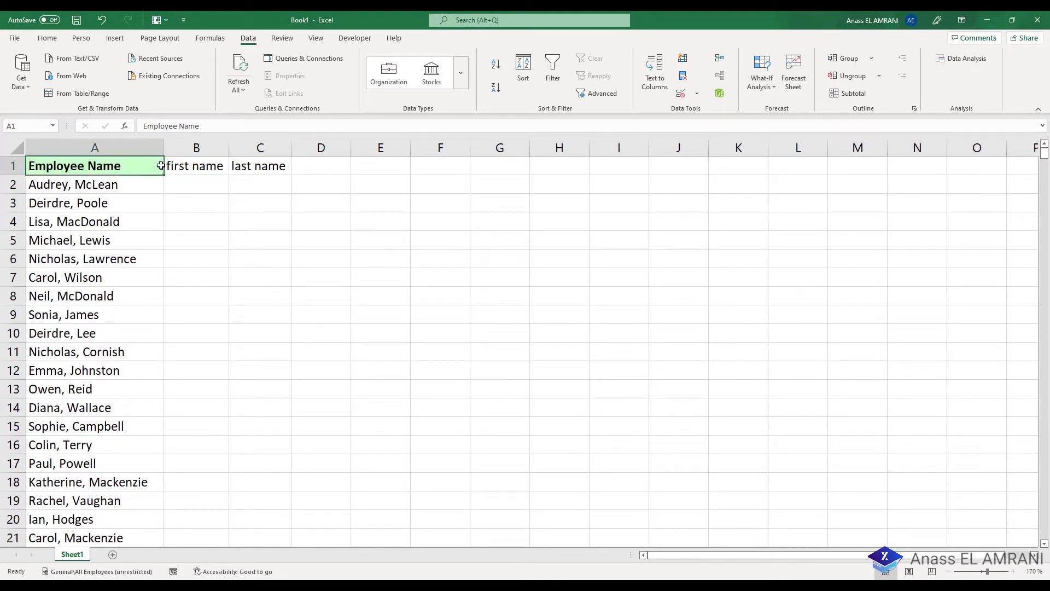
{"action": "left_click_drag", "start_coordinate": [164, 165], "coordinate": [195, 174]}
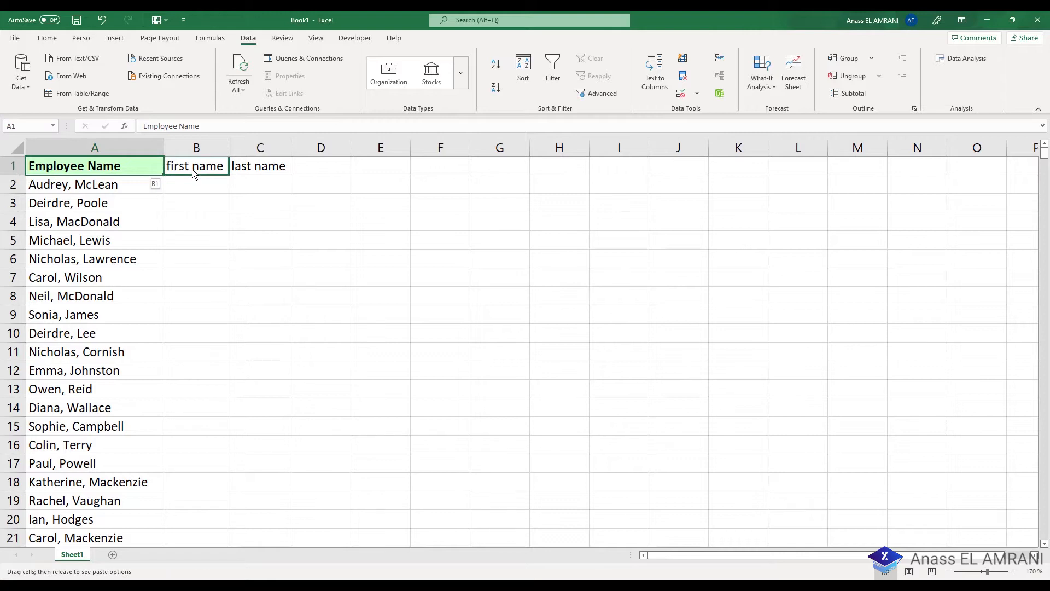
{"action": "left_click", "coordinate": [257, 224]}
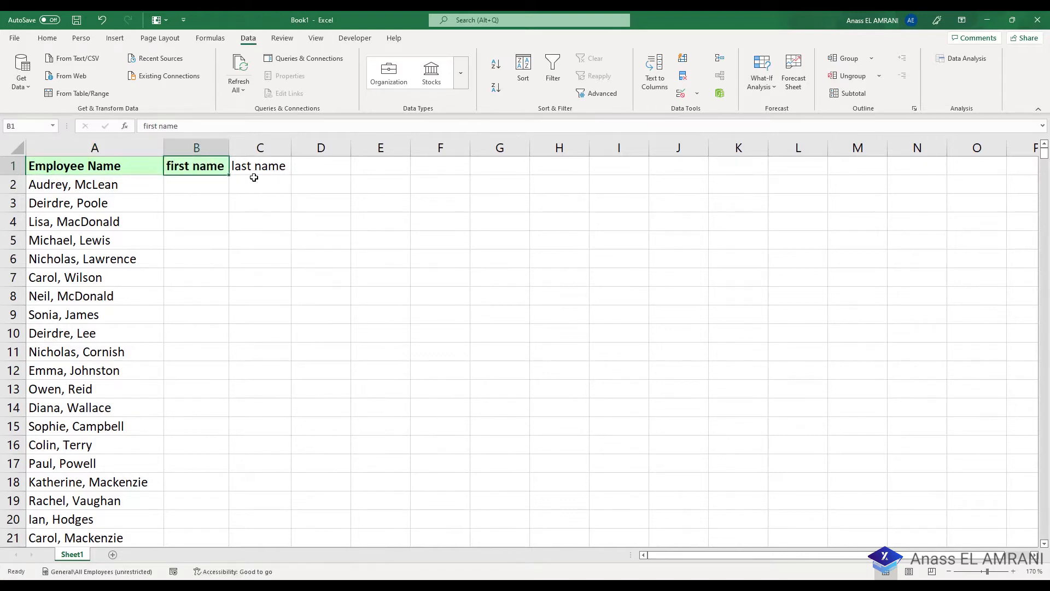
{"action": "left_click_drag", "start_coordinate": [232, 165], "coordinate": [265, 163]}
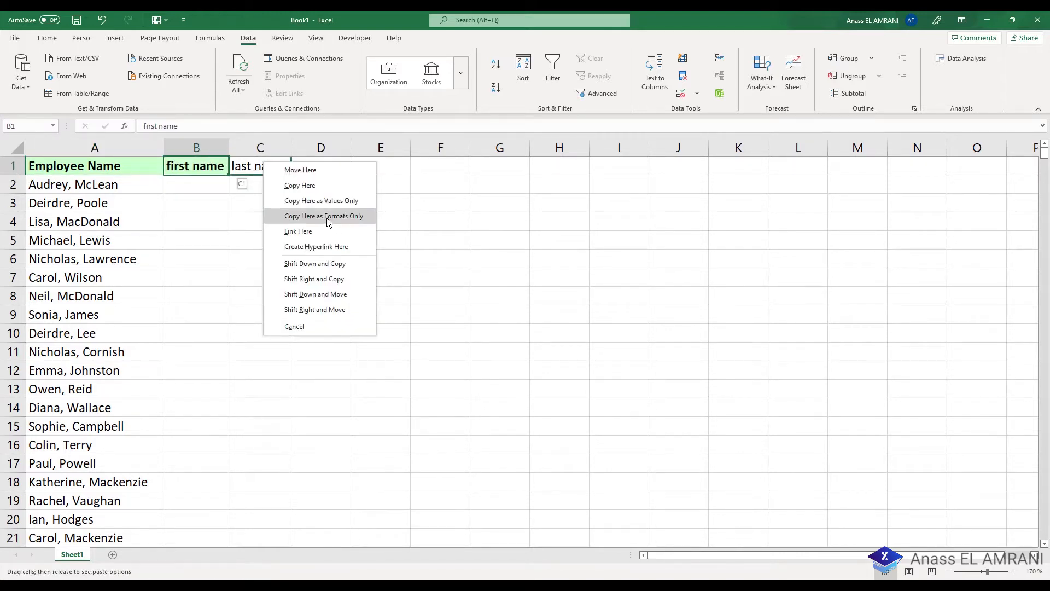
{"action": "left_click", "coordinate": [329, 217]}
{"action": "left_click", "coordinate": [205, 181]}
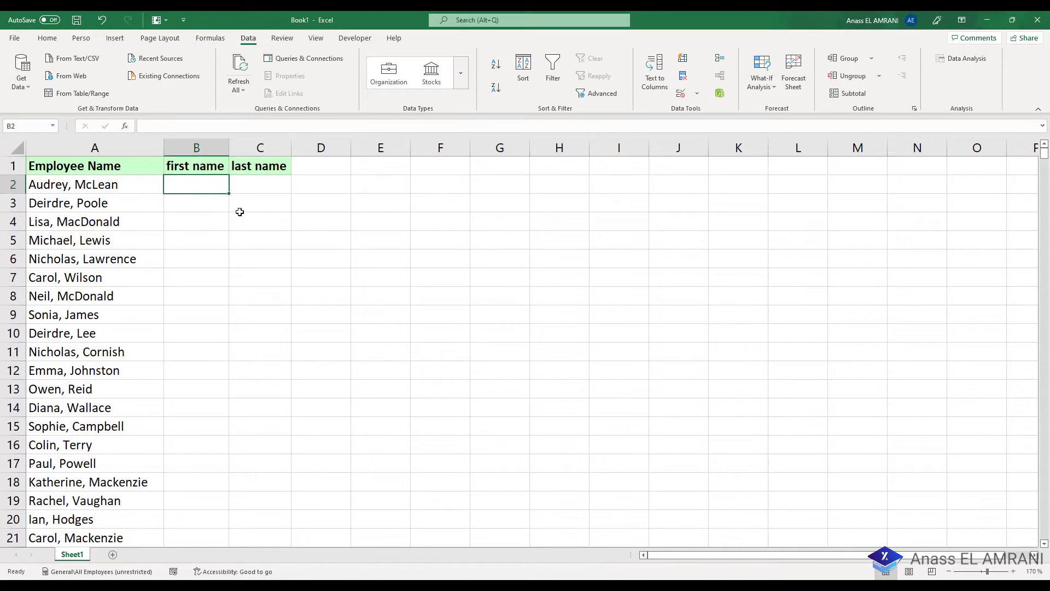
- Copy all employee names from A2:A742 into column B starting at B2, and autofit column B
{"action": "left_click", "coordinate": [106, 190]}
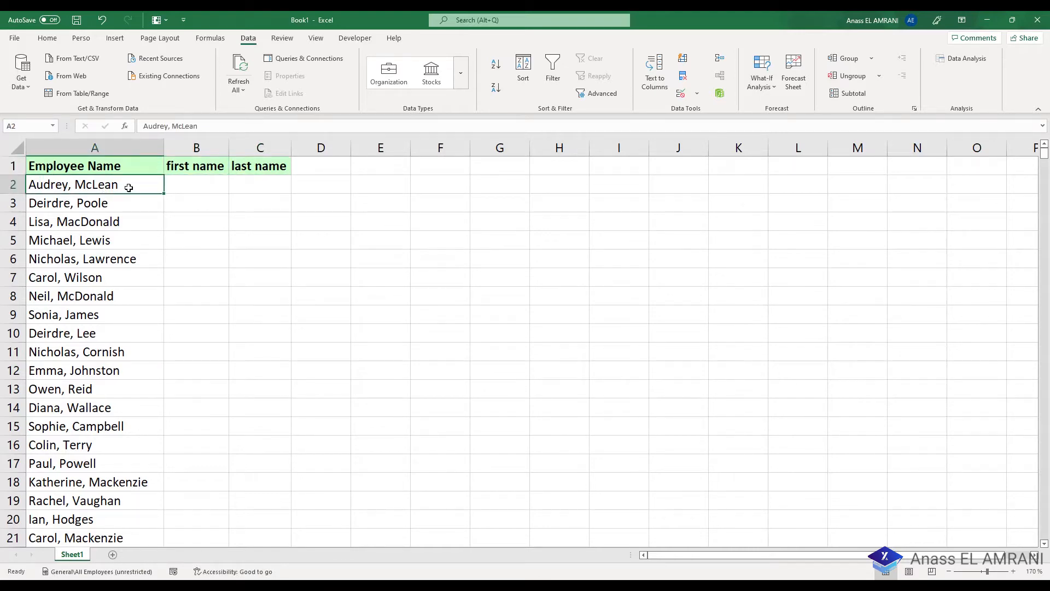
{"action": "key", "text": "ctrl+shift+Down"}
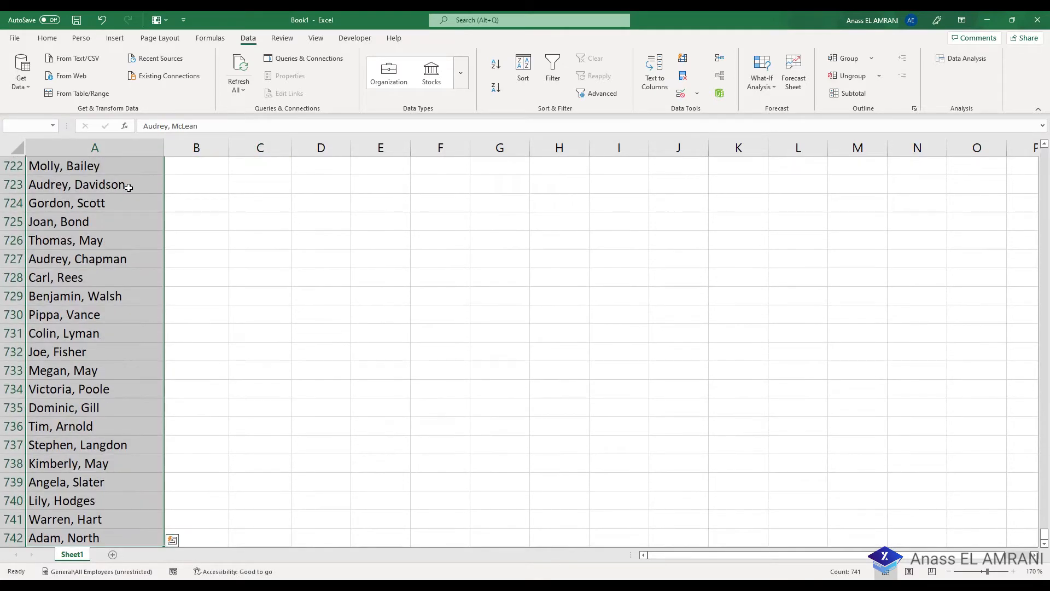
{"action": "key", "text": "ctrl+c"}
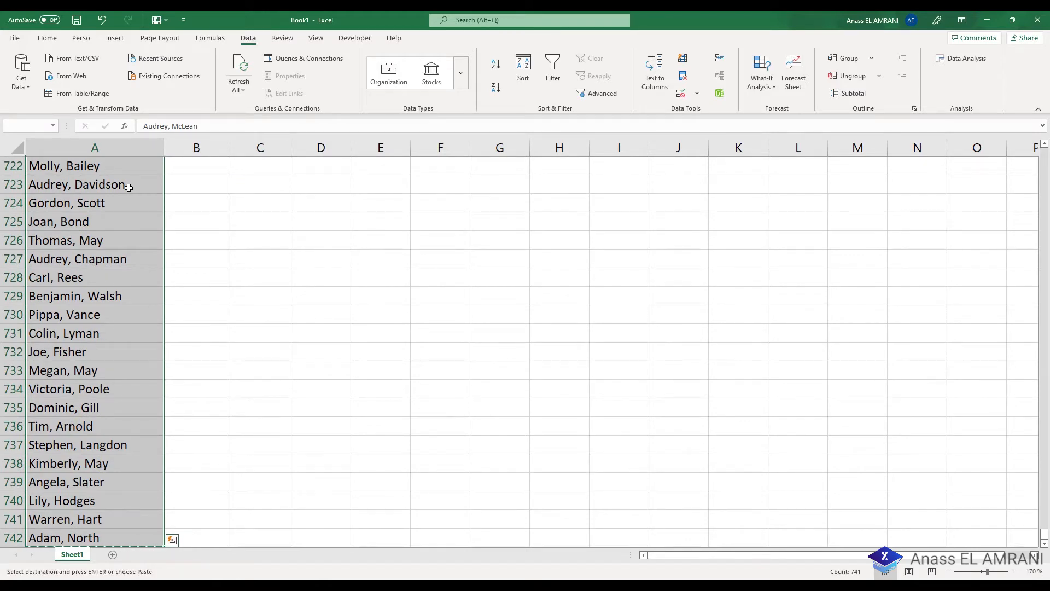
{"action": "key", "text": "ctrl+BackSpace"}
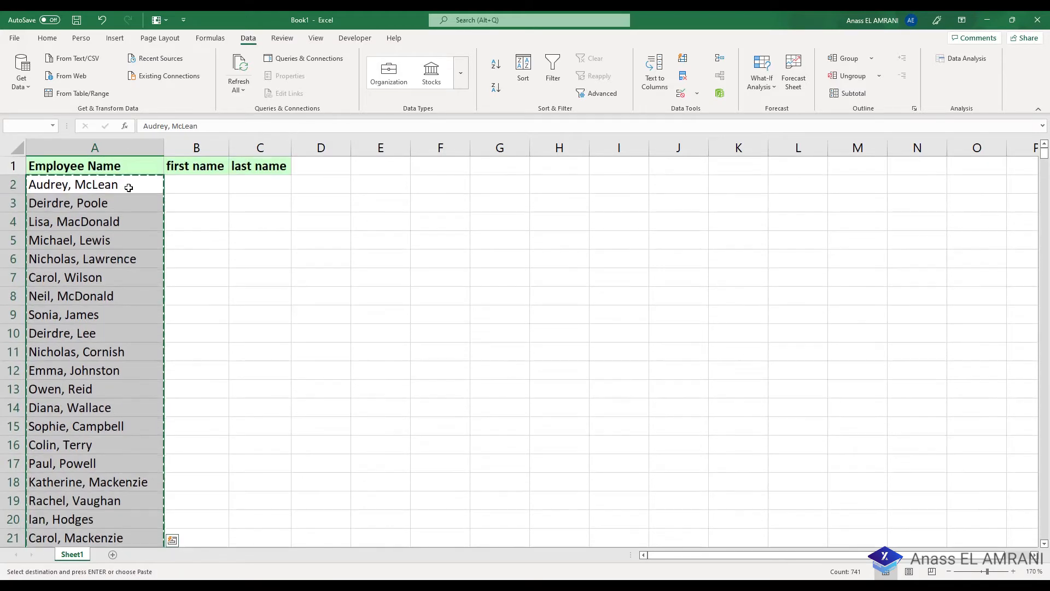
{"action": "left_click", "coordinate": [203, 191]}
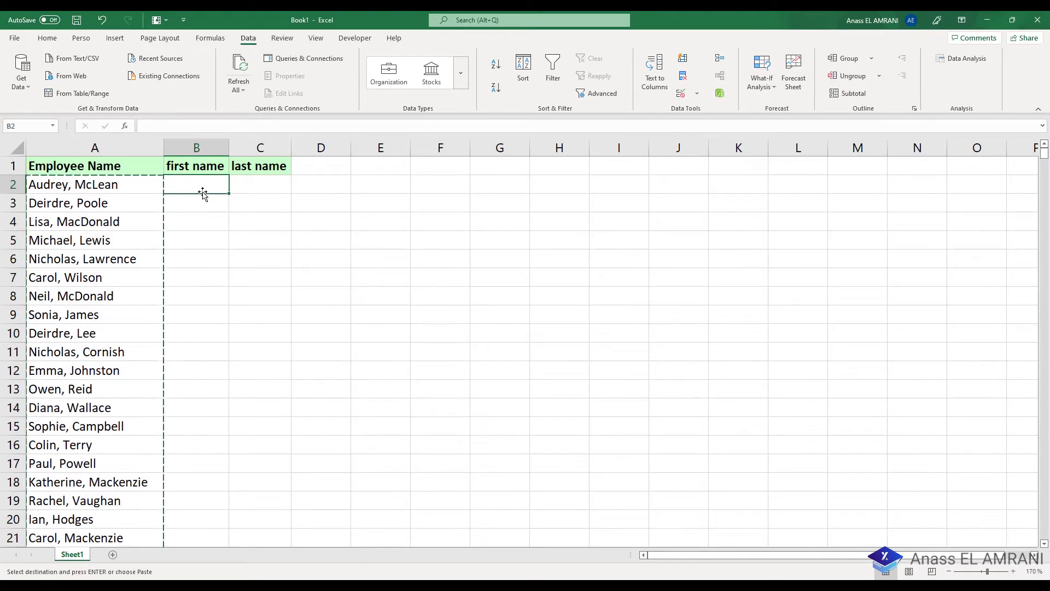
{"action": "key", "text": "ctrl+v"}
{"action": "double_click", "coordinate": [229, 153]}
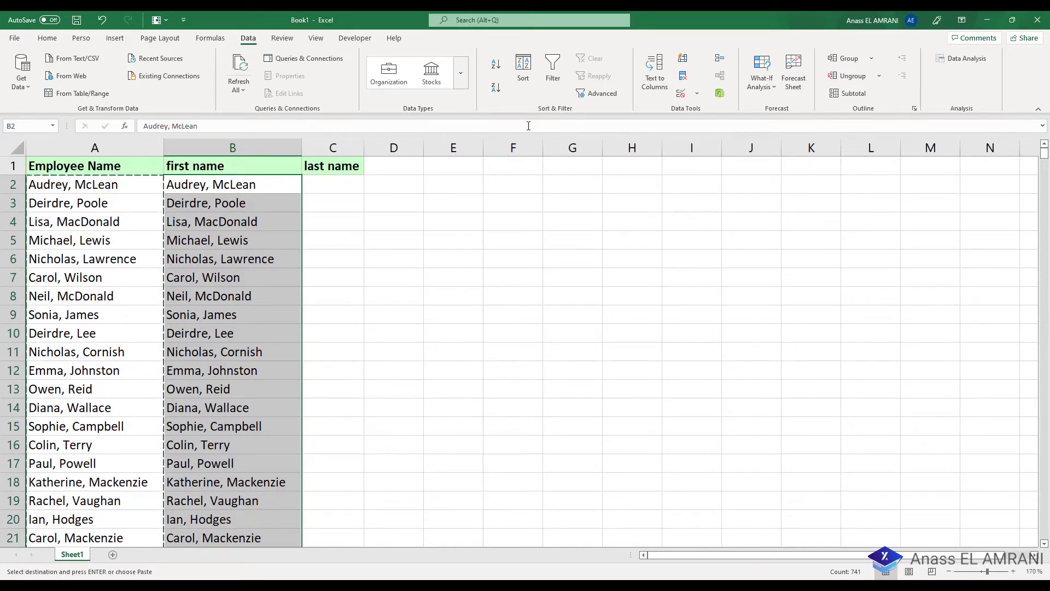
- Split the copied names in column B into two columns with Text to Columns, using Delimited data and the comma delimiter
{"action": "left_click", "coordinate": [655, 72]}
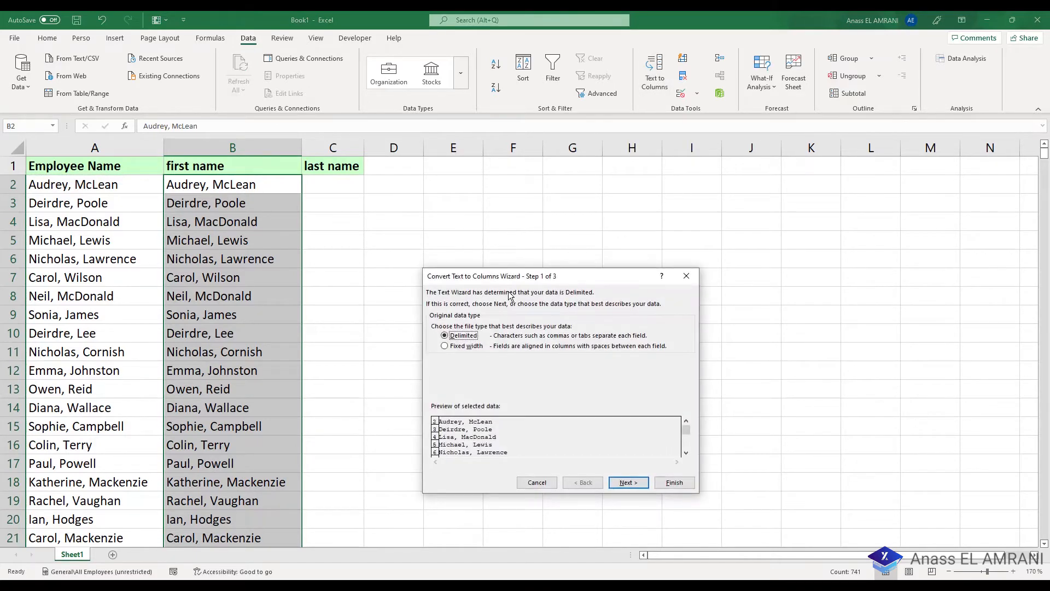
{"action": "left_click_drag", "start_coordinate": [520, 276], "coordinate": [525, 211]}
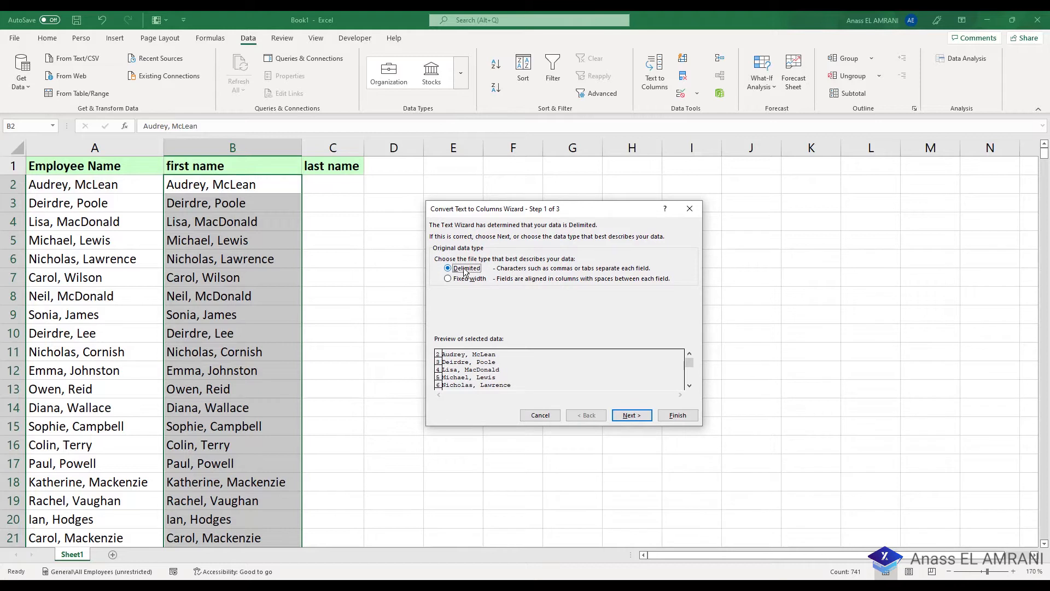
{"action": "left_click", "coordinate": [635, 416]}
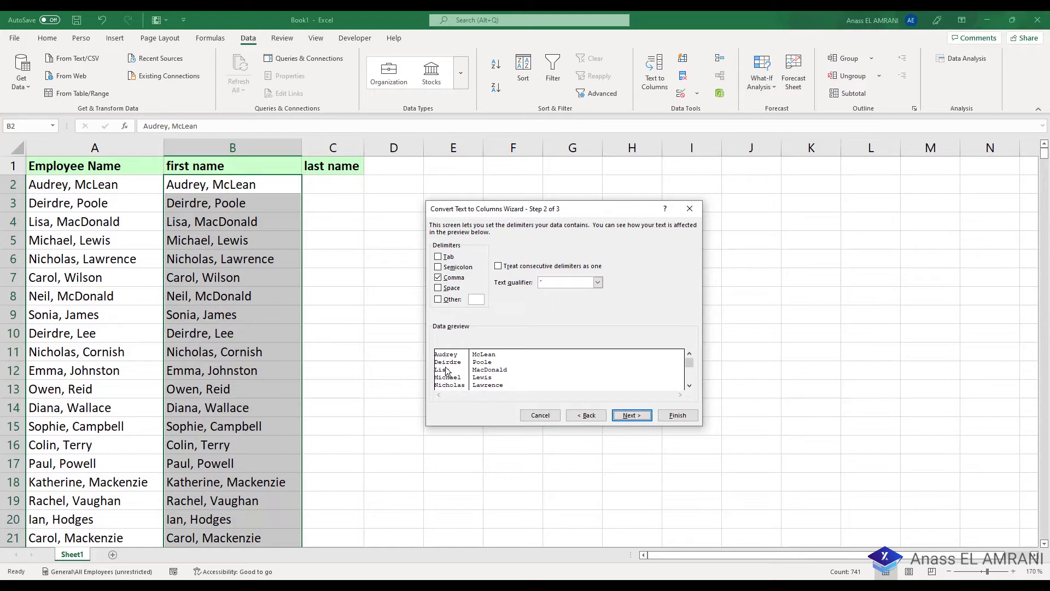
{"action": "mouse_move", "coordinate": [690, 363]}
{"action": "left_mouse_down"}
{"action": "mouse_move", "coordinate": [693, 389]}
{"action": "mouse_move", "coordinate": [690, 360]}
{"action": "left_mouse_up"}
{"action": "left_click", "coordinate": [639, 418]}
{"action": "left_click", "coordinate": [678, 416]}
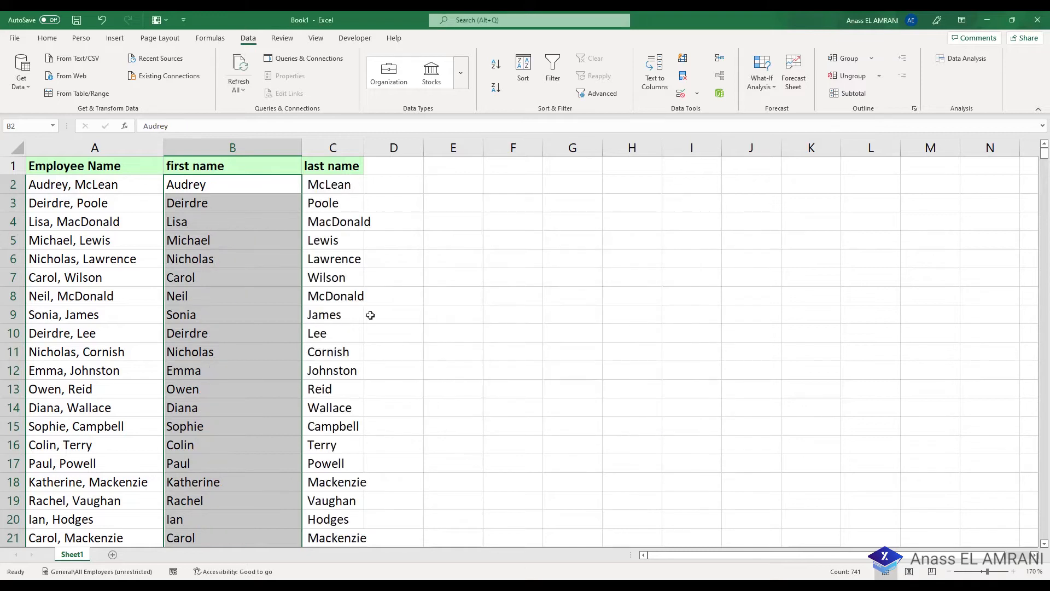
- Autofit column B to the first names and widen the empty column D
{"action": "double_click", "coordinate": [302, 146]}
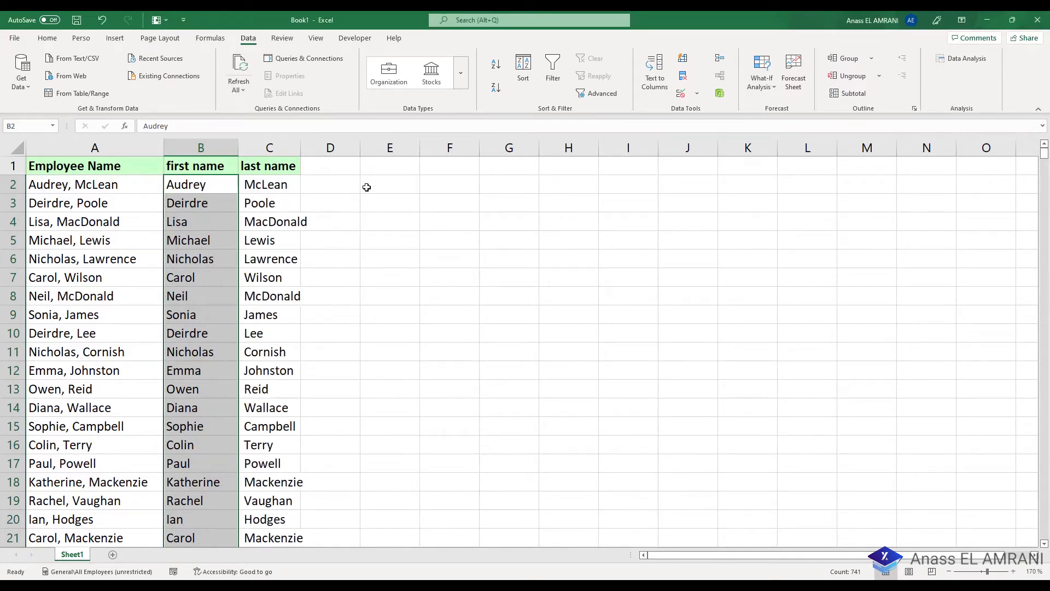
{"action": "left_click", "coordinate": [327, 164]}
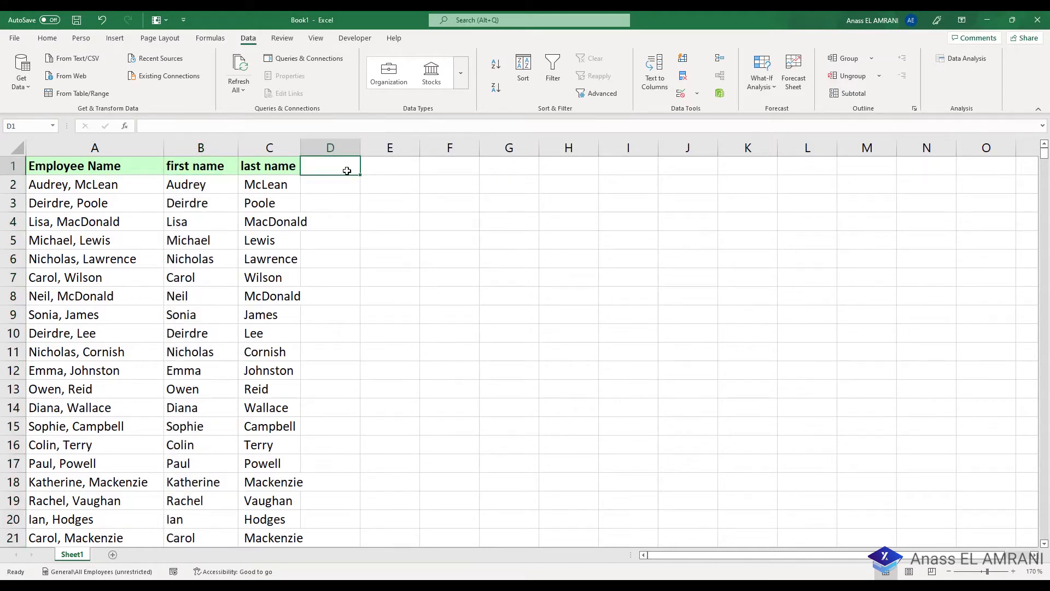
{"action": "left_click_drag", "start_coordinate": [359, 147], "coordinate": [405, 147]}
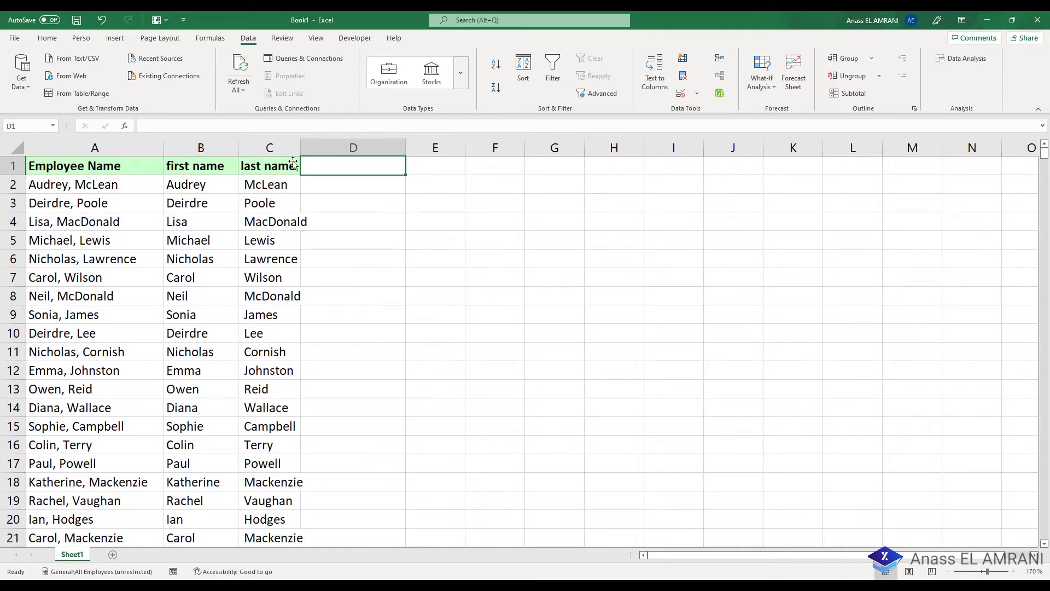
- Add the header "Full Name" in D1 with the same formatting as the Employee Name header
{"action": "left_click", "coordinate": [96, 172]}
{"action": "left_click", "coordinate": [339, 165]}
{"action": "type", "text": "Fu"}
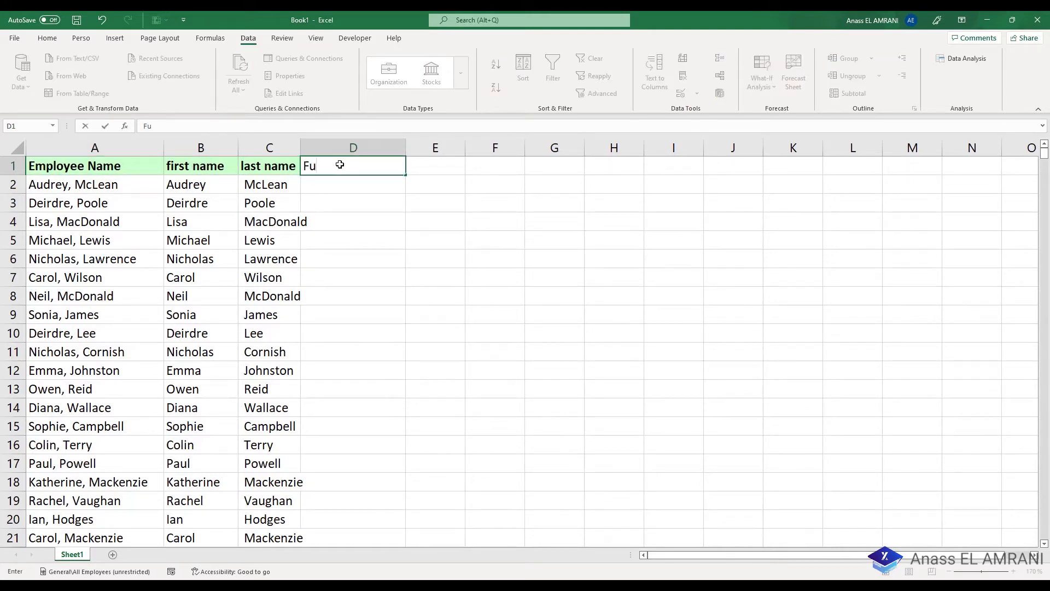
{"action": "type", "text": "ll Name"}
{"action": "key", "text": "Return"}
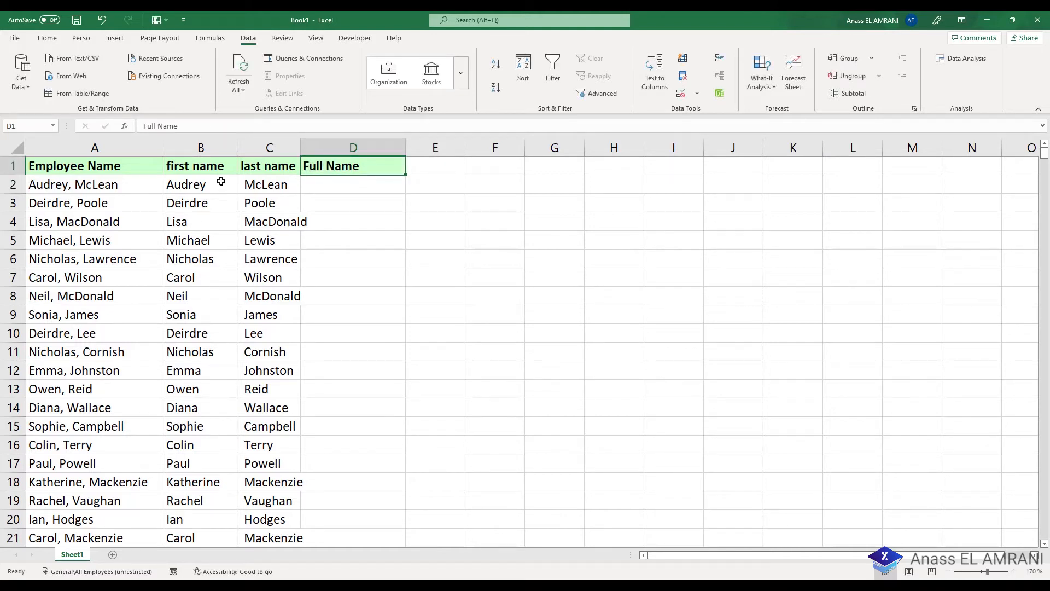
- Autofit column C so that the last names fit within it
{"action": "left_click", "coordinate": [222, 182]}
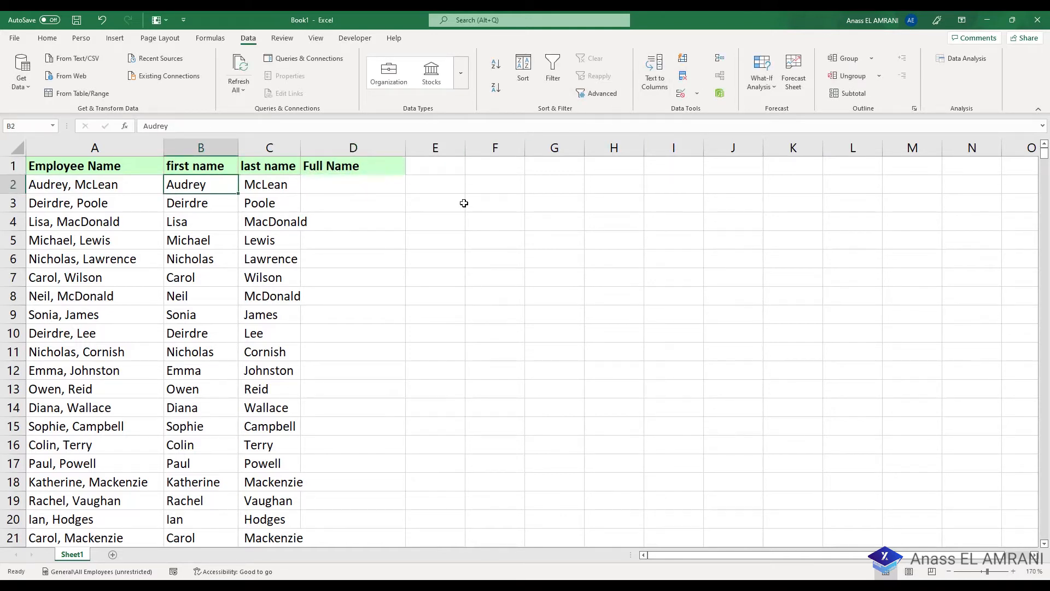
{"action": "double_click", "coordinate": [301, 148]}
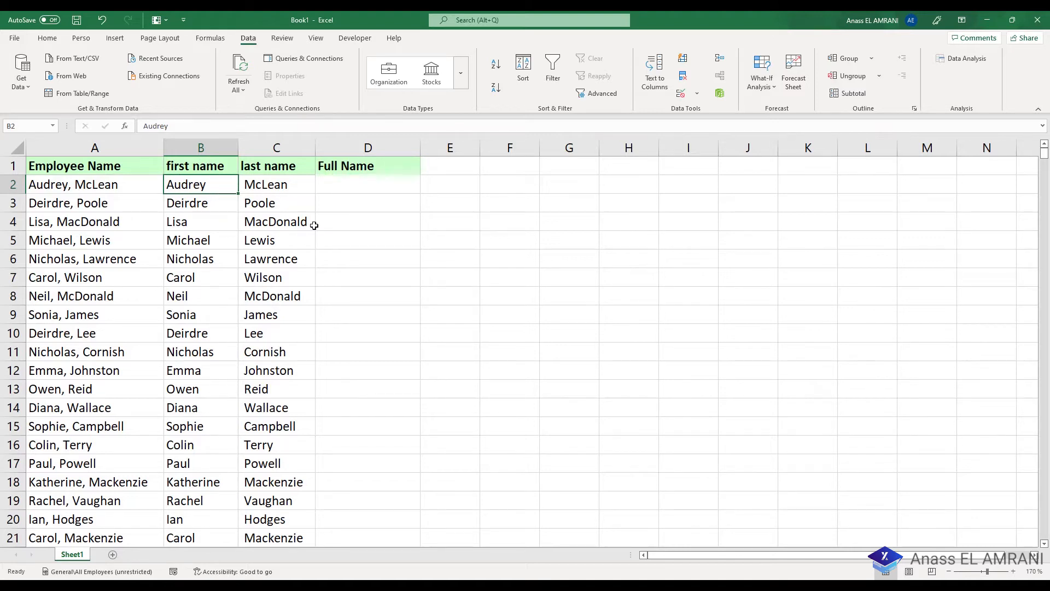
{"action": "left_click", "coordinate": [339, 188]}
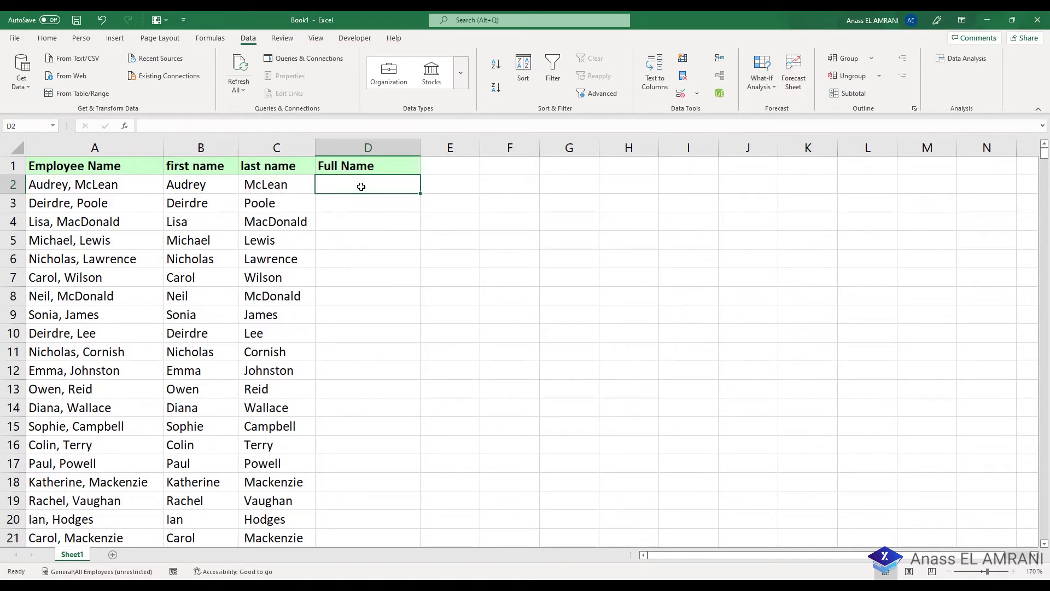
{"action": "left_click", "coordinate": [262, 187]}
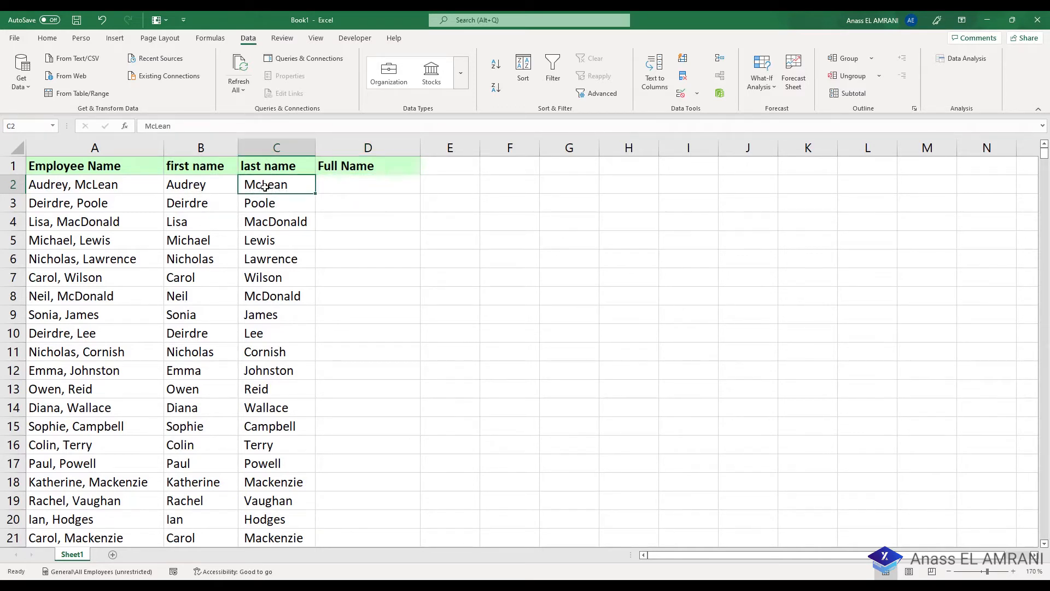
{"action": "left_click", "coordinate": [83, 189]}
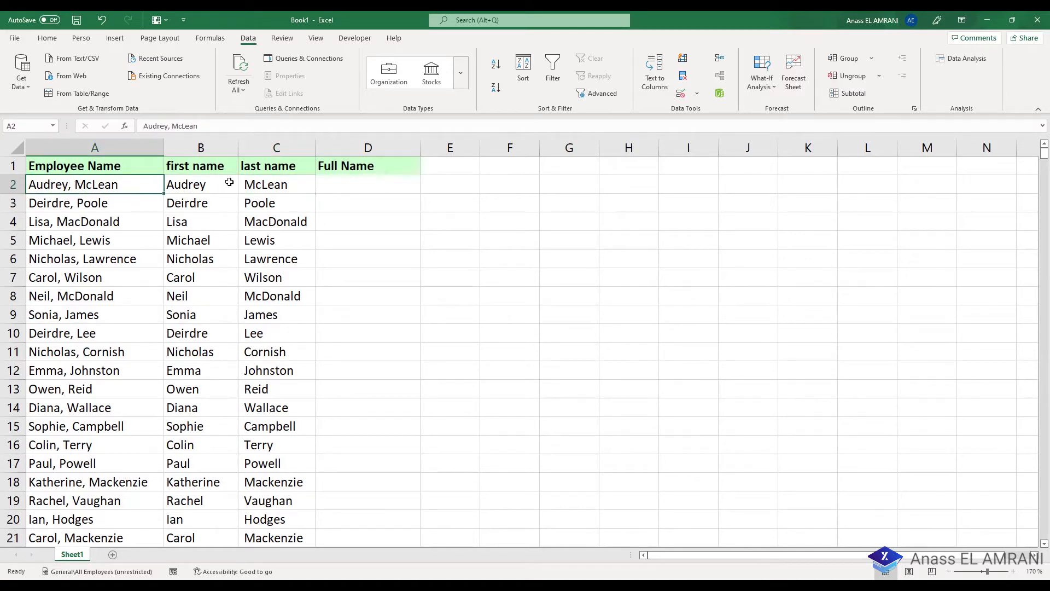
- Delete the leading space before the last name in C2
{"action": "left_click", "coordinate": [246, 184]}
{"action": "left_click", "coordinate": [140, 123]}
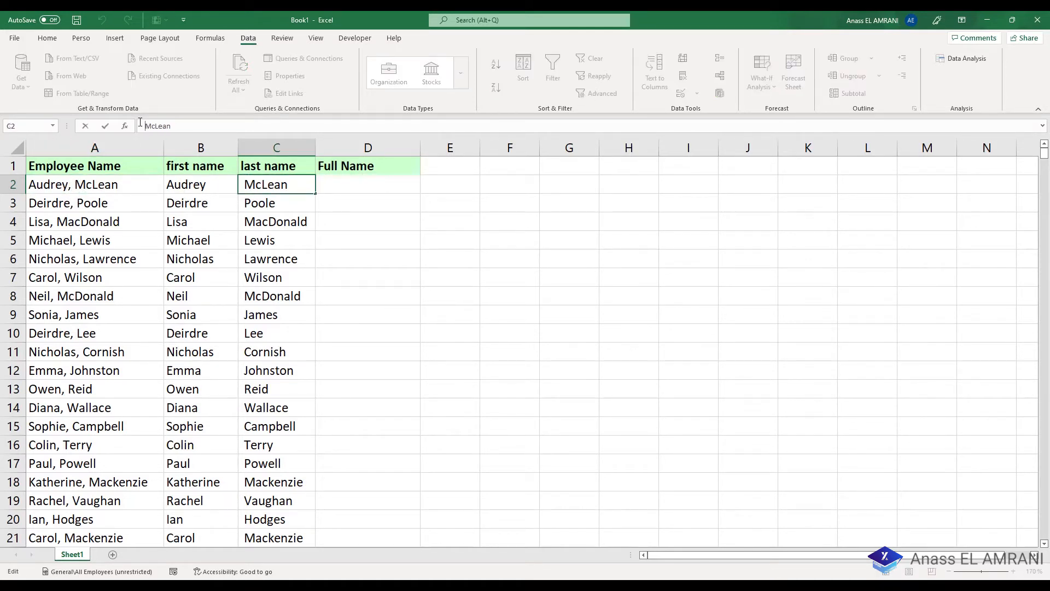
{"action": "key", "text": "Delete"}
{"action": "key", "text": "Return"}
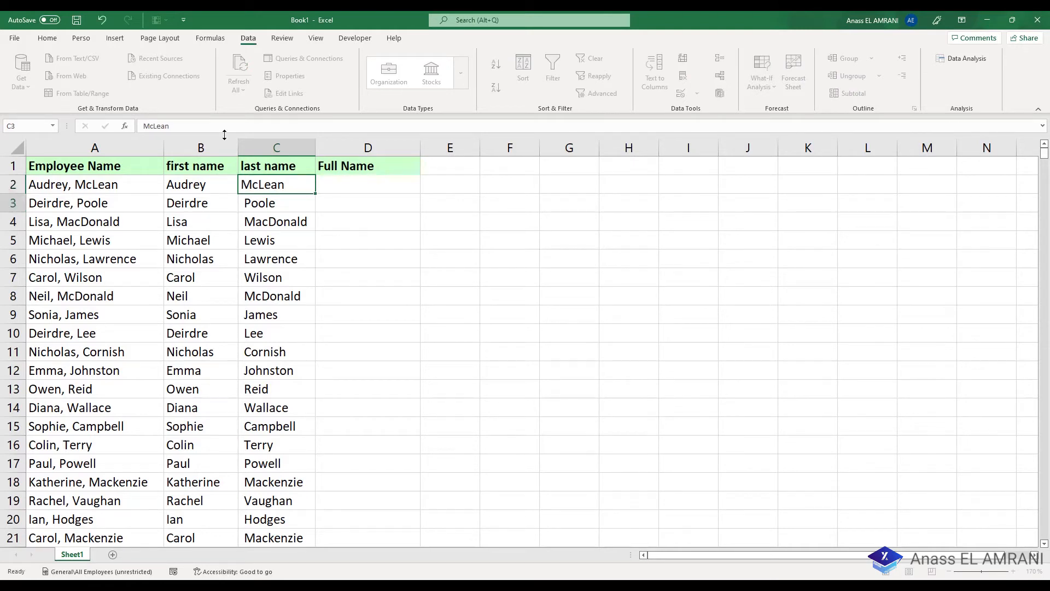
{"action": "left_click", "coordinate": [251, 187]}
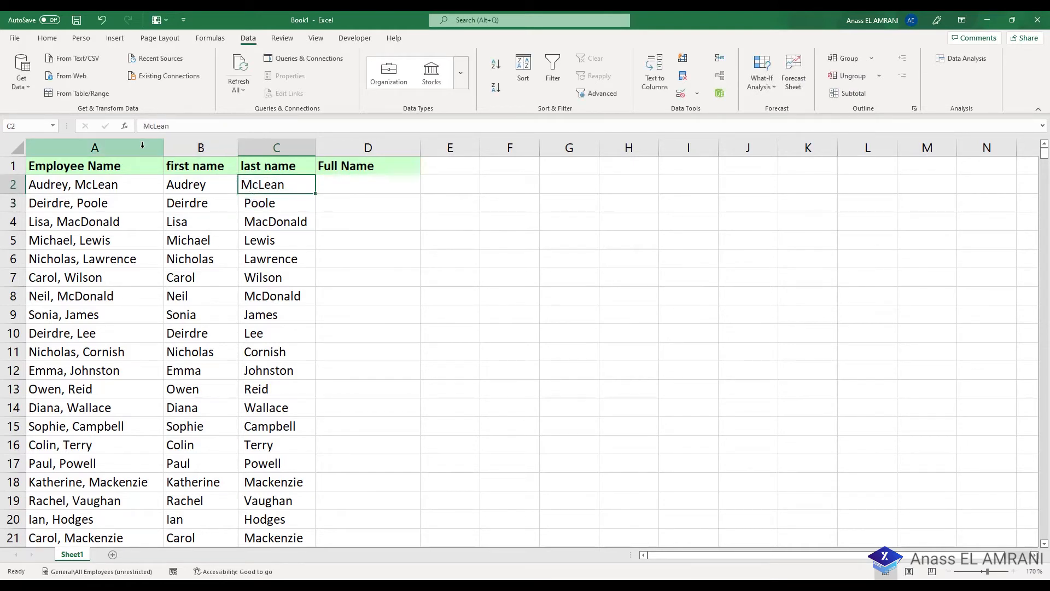
- Restore the leading space before the last name in C2
{"action": "left_click", "coordinate": [144, 126]}
- Enter the formula =CONCAT(B2;", ";TRIM(C2)) in D2 to join the first name and the trimmed last name
{"action": "left_click", "coordinate": [338, 190]}
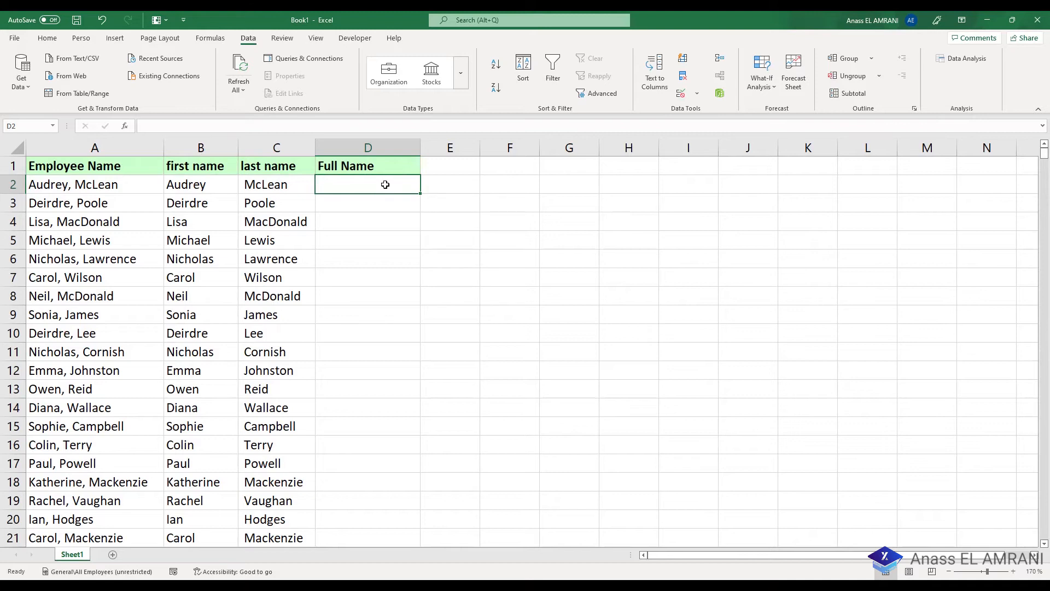
{"action": "type", "text": "=concat"}
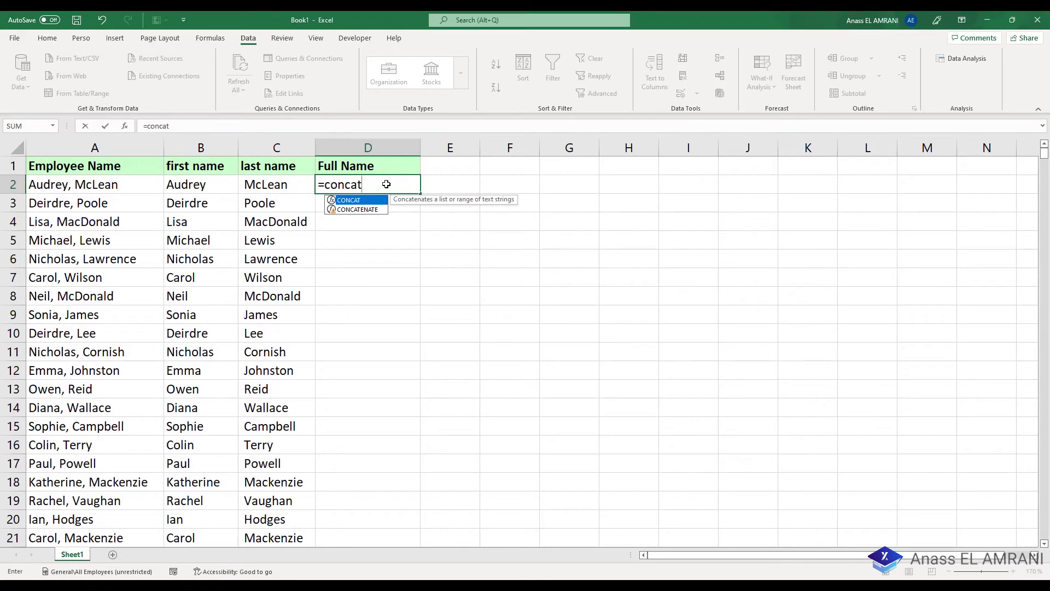
{"action": "key", "text": "Tab"}
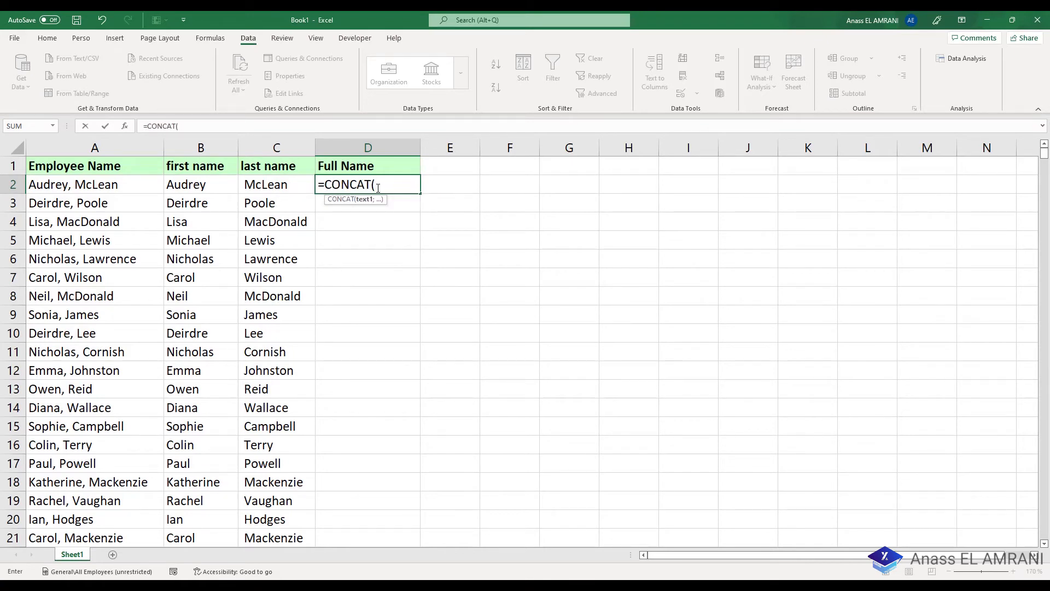
{"action": "left_click", "coordinate": [190, 184]}
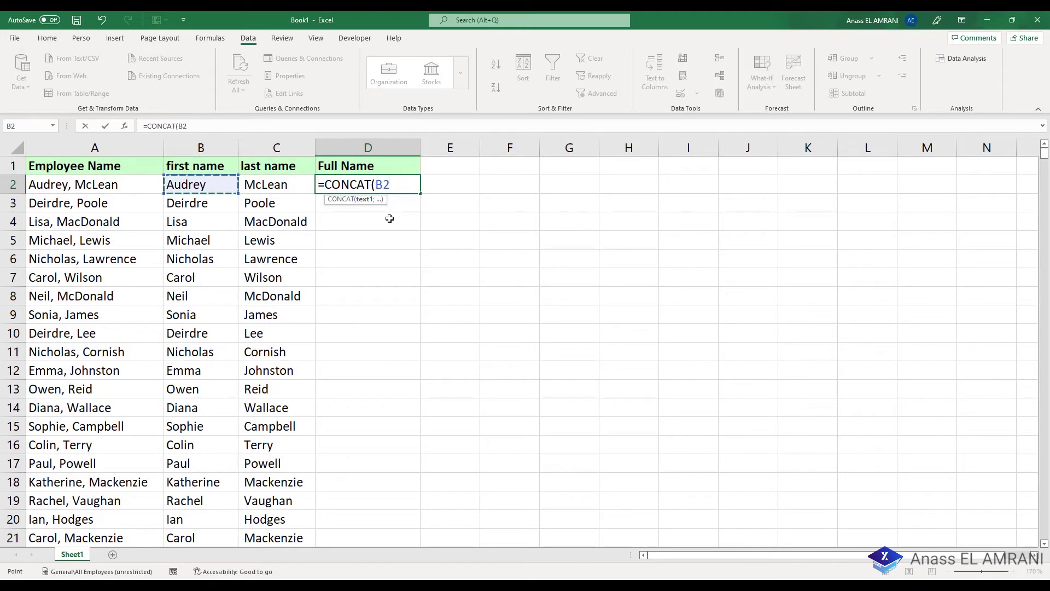
{"action": "type", "text": ";\","}
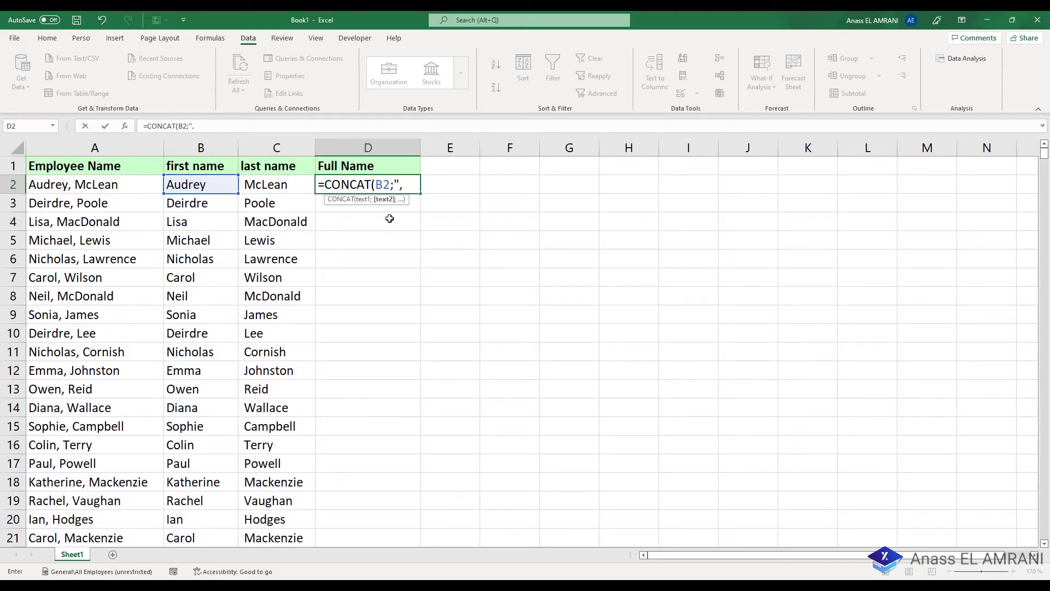
{"action": "type", "text": " \";"}
{"action": "left_click", "coordinate": [264, 175]}
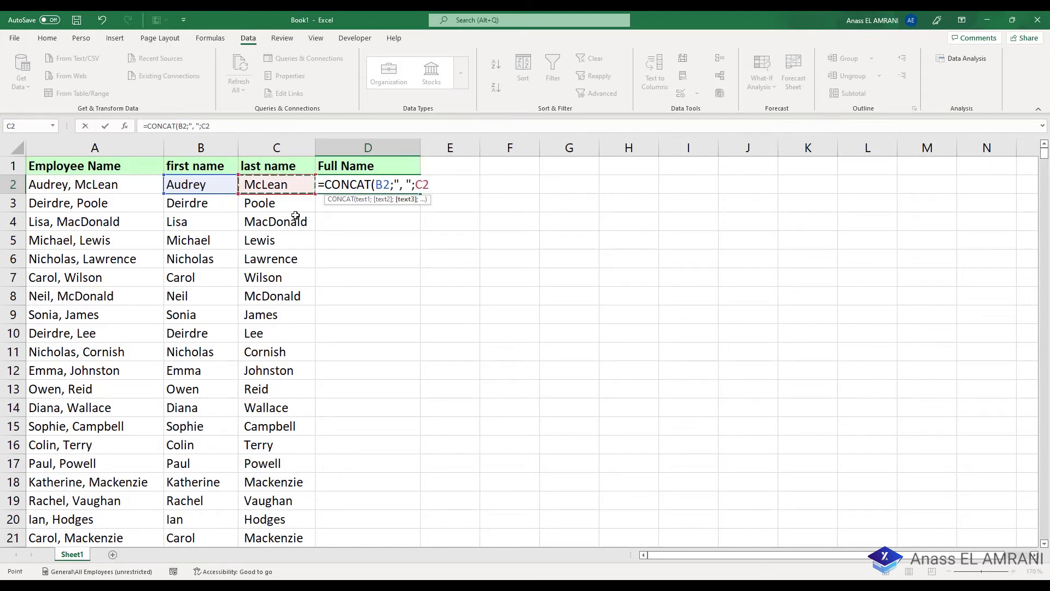
{"action": "left_click", "coordinate": [413, 186]}
{"action": "type", "text": "TRIM(C2"}
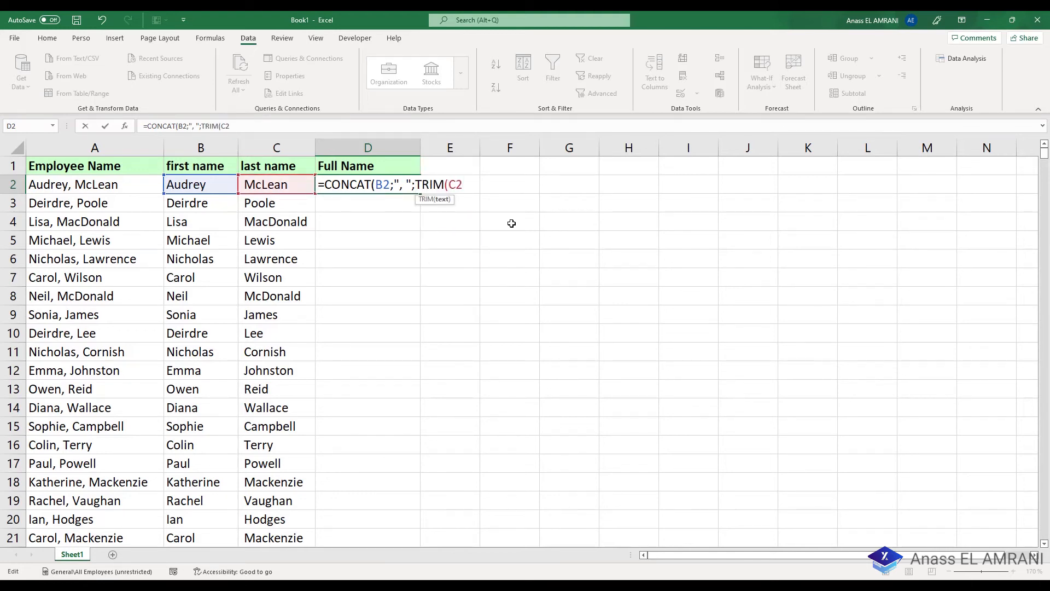
{"action": "type", "text": "))"}
{"action": "key", "text": "Return"}
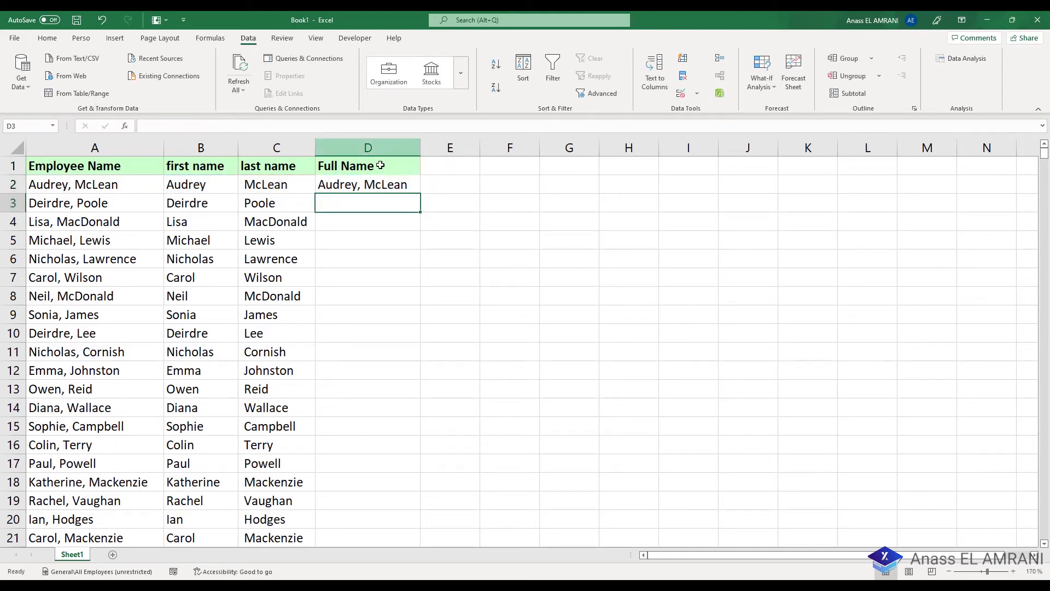
- Fill the D2 formula down the Full Name column and autofit column D to its contents
{"action": "left_click", "coordinate": [407, 187]}
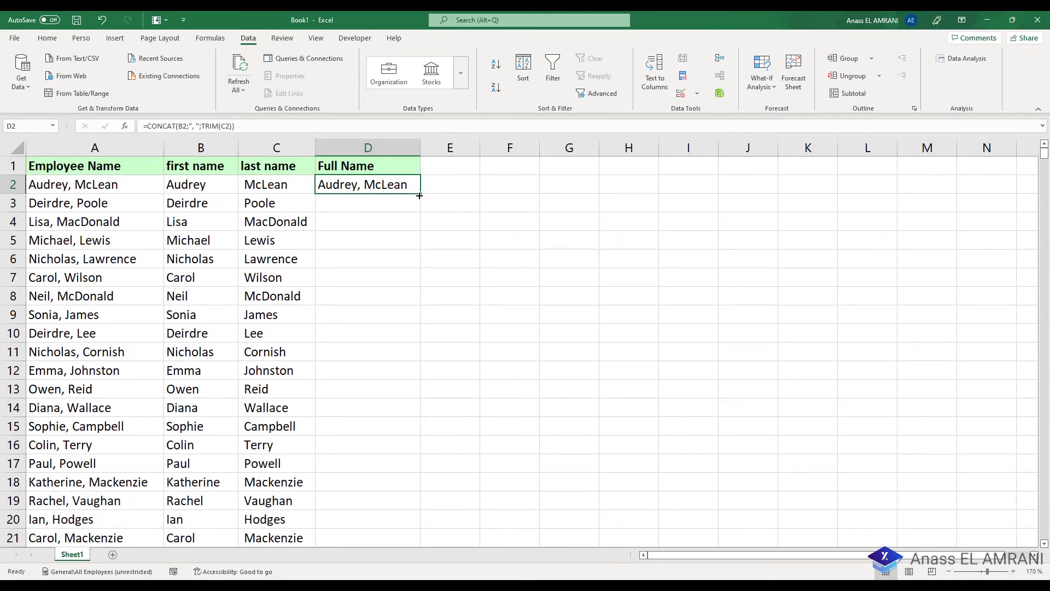
{"action": "double_click", "coordinate": [420, 195]}
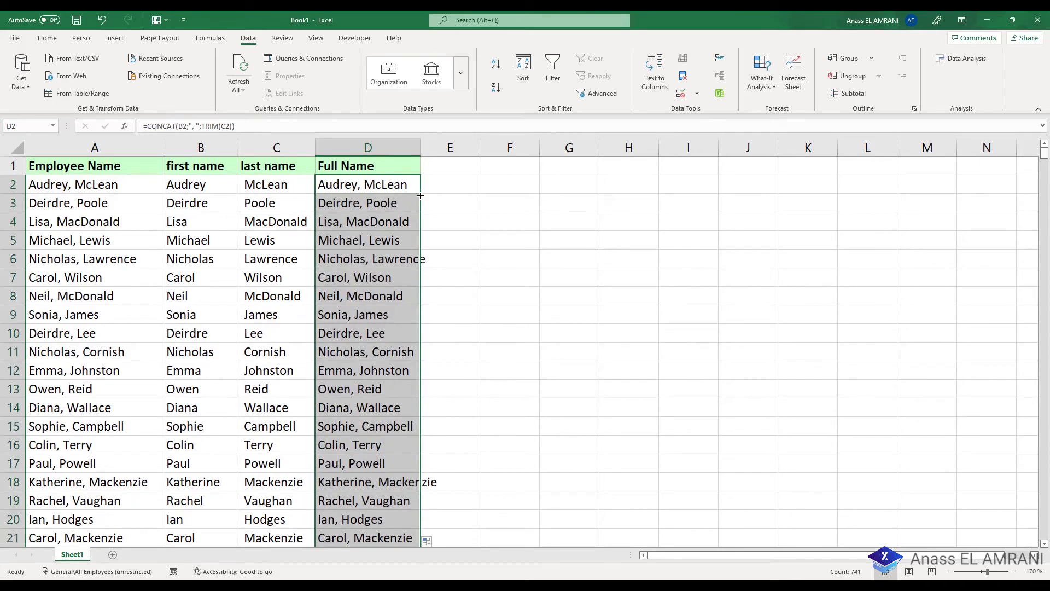
{"action": "double_click", "coordinate": [420, 148]}
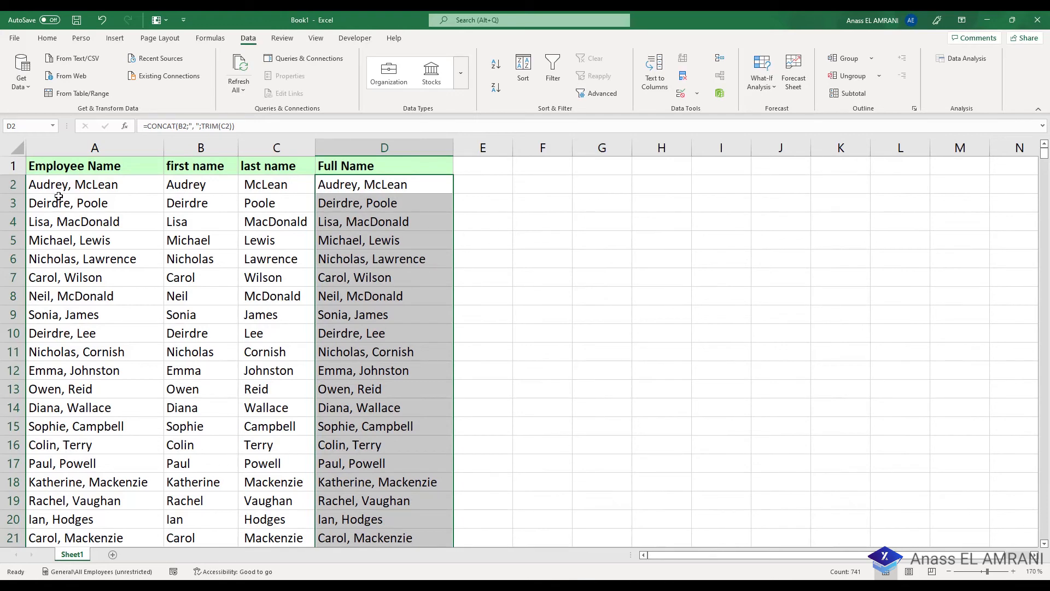
- Copy the Full Name header from D1 into E1 and widen column E to about the width of column D
{"action": "left_click", "coordinate": [490, 167]}
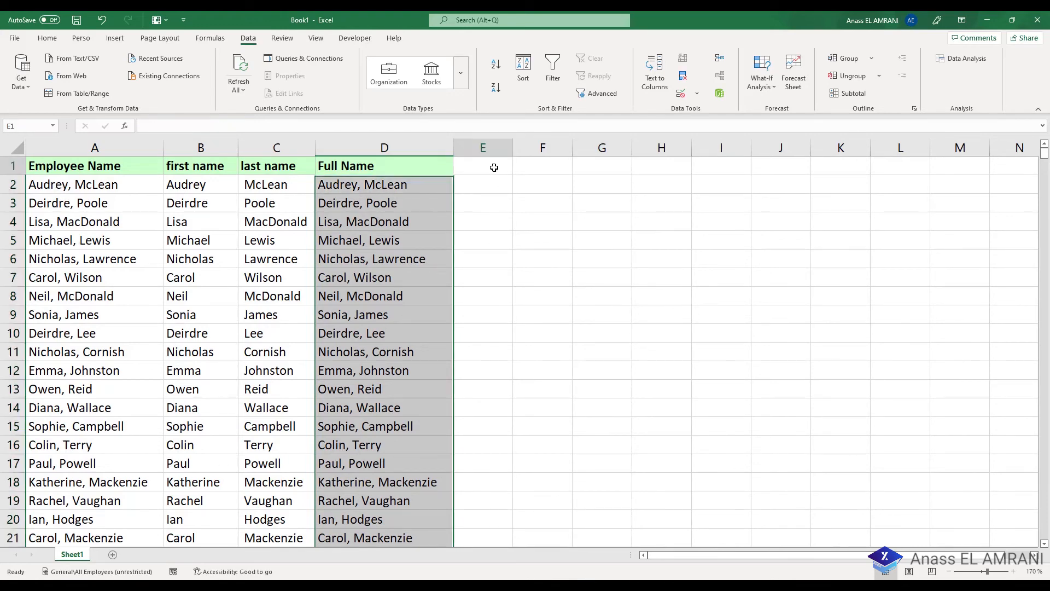
{"action": "left_click", "coordinate": [425, 165]}
{"action": "left_click_drag", "start_coordinate": [452, 167], "coordinate": [480, 165]}
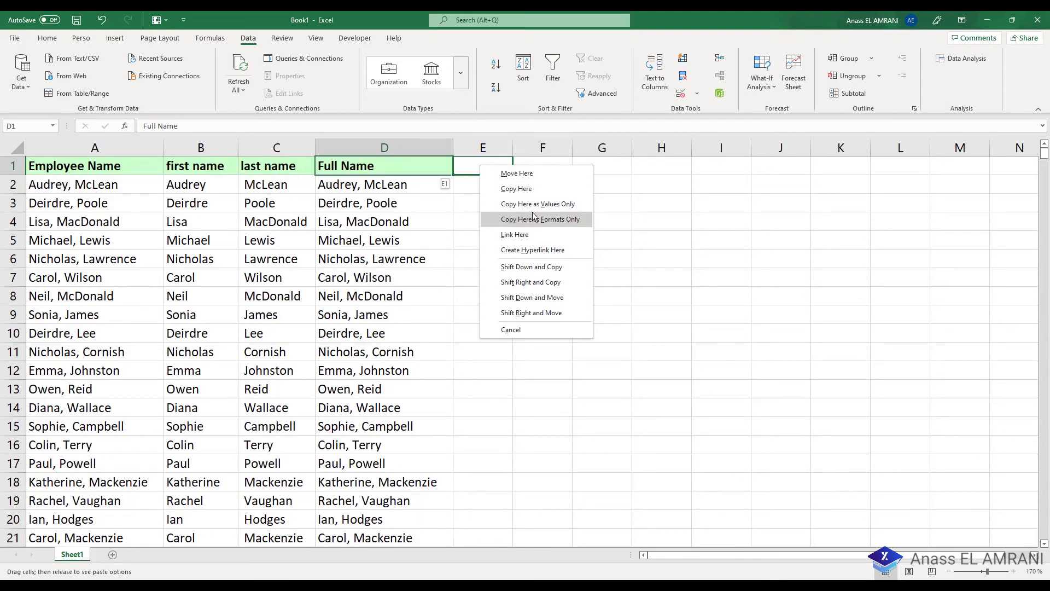
{"action": "left_click", "coordinate": [531, 189]}
{"action": "left_click_drag", "start_coordinate": [513, 148], "coordinate": [587, 147]}
- Start a TEXTJOIN formula in E2 with ", " as the delimiter and ignore_empty set to true
{"action": "left_click", "coordinate": [495, 181]}
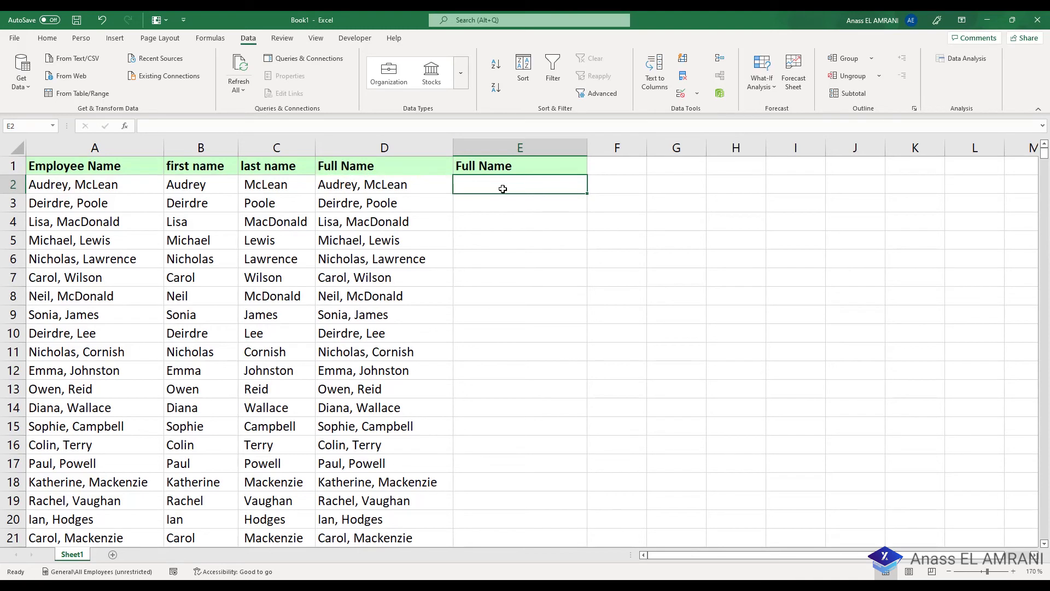
{"action": "type", "text": "=text"}
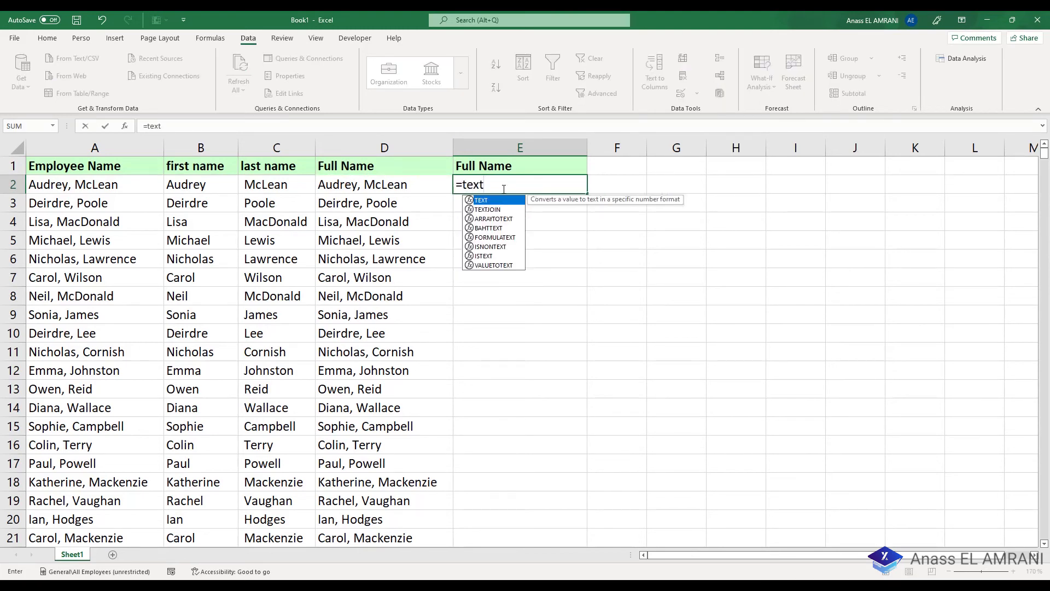
{"action": "key", "text": "Down"}
{"action": "key", "text": "Tab"}
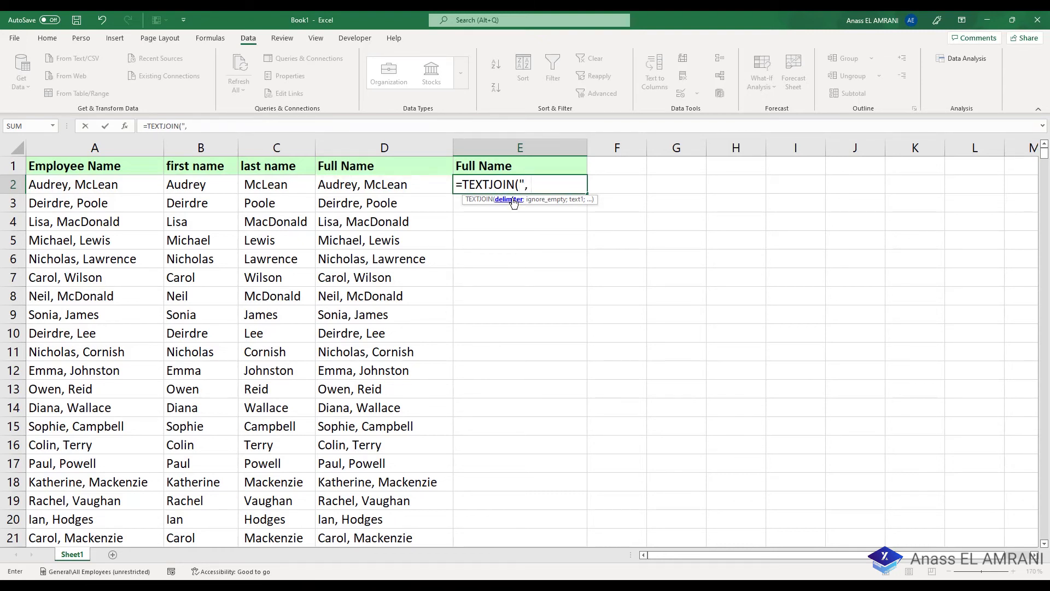
{"action": "type", "text": "\", \";"}
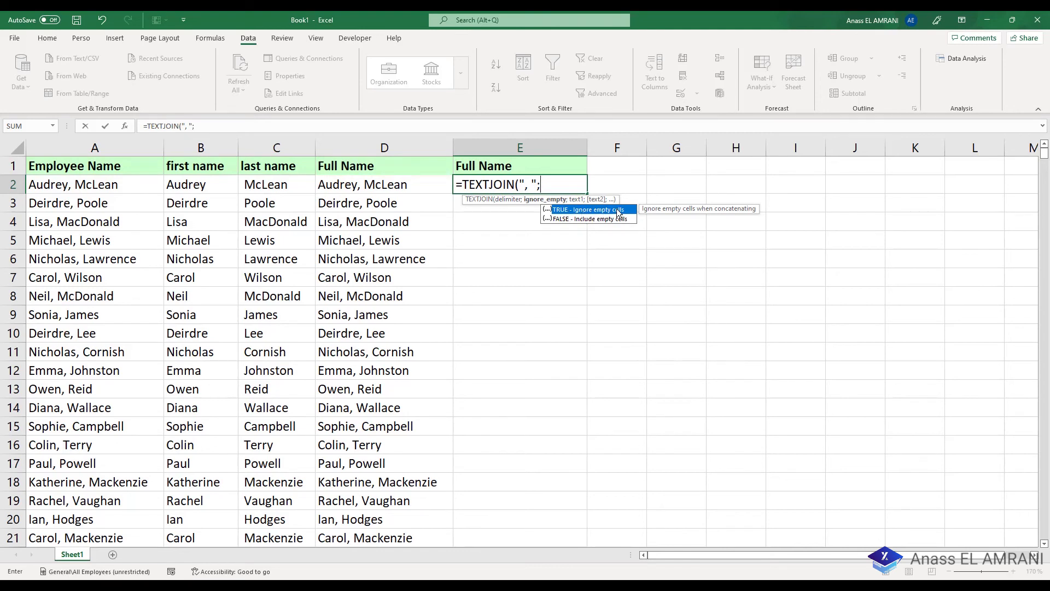
{"action": "type", "text": "true;"}
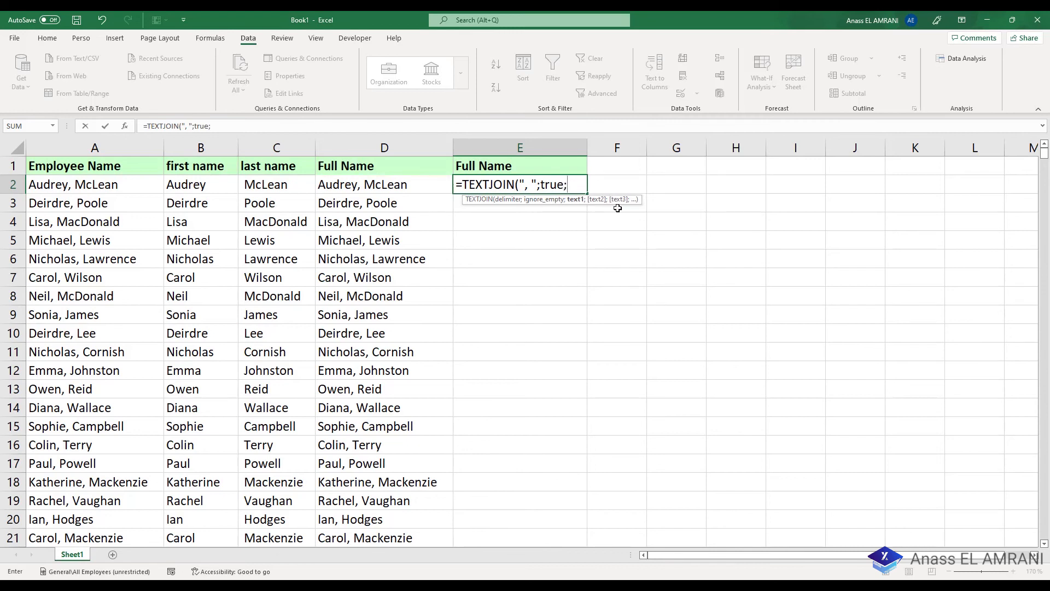
- Complete the TEXTJOIN formula in E2 with B2 and TRIM(C2) as separate text arguments
{"action": "left_click", "coordinate": [204, 186]}
{"action": "left_click_drag", "start_coordinate": [242, 182], "coordinate": [263, 184]}
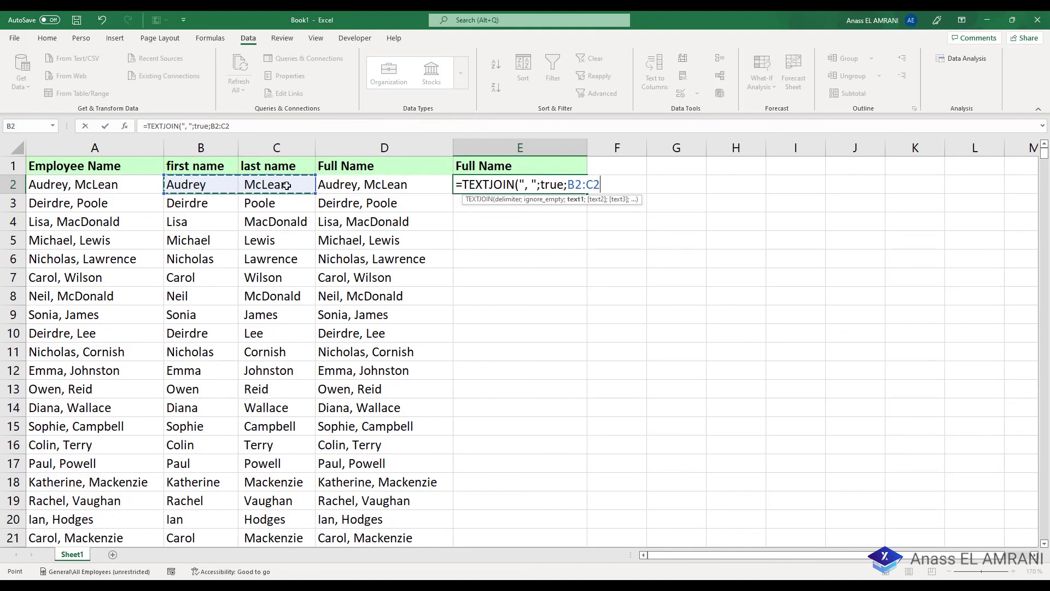
{"action": "key", "text": "BackSpace"}
{"action": "key", "text": "BackSpace"}
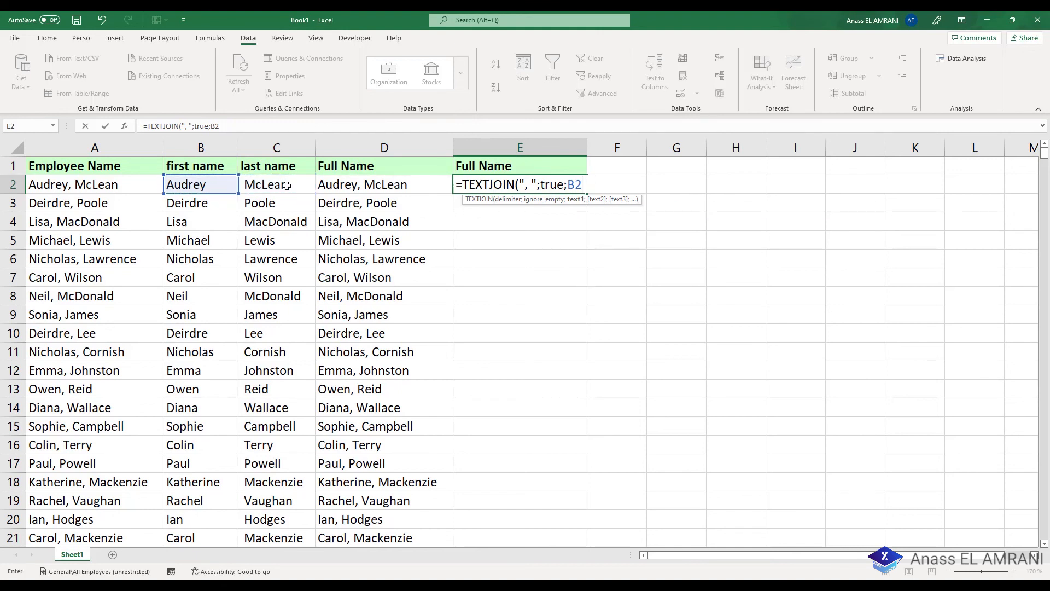
{"action": "type", "text": ";"}
{"action": "type", "text": "t"}
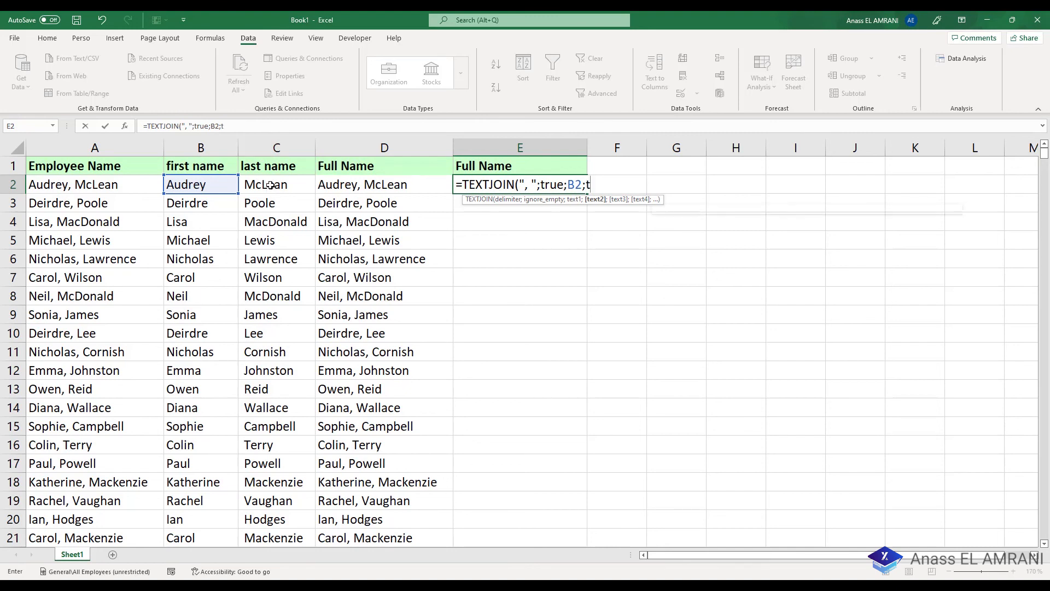
{"action": "type", "text": "rim("}
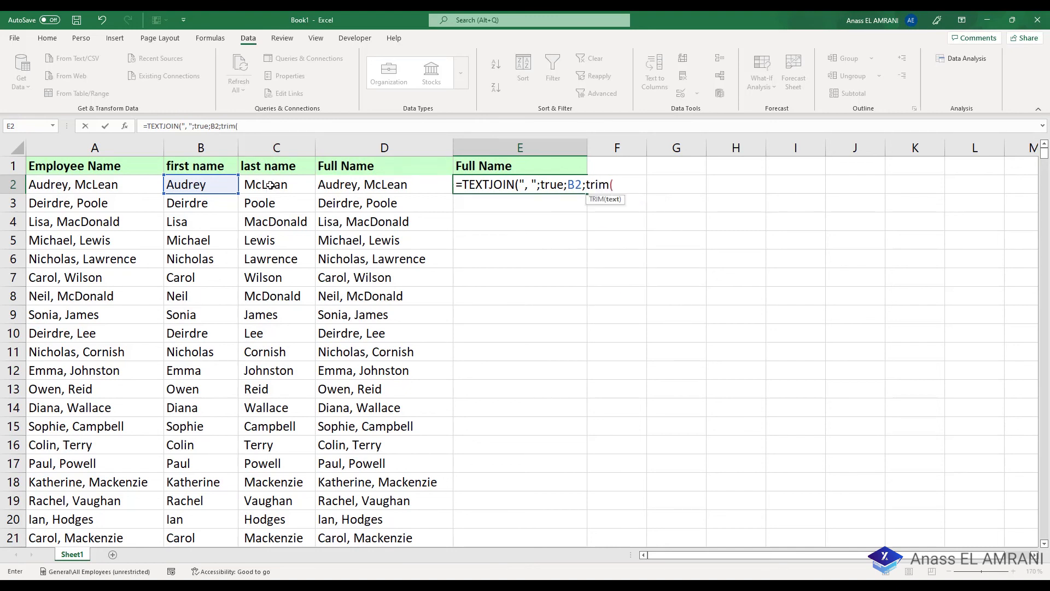
{"action": "left_click", "coordinate": [270, 186]}
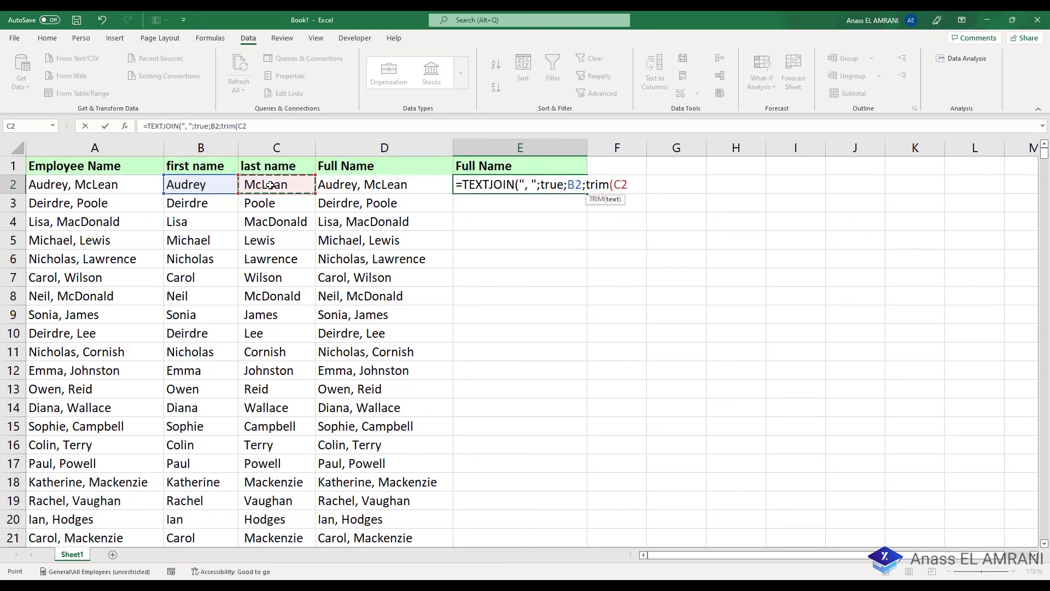
{"action": "type", "text": "))"}
{"action": "key", "text": "Return"}
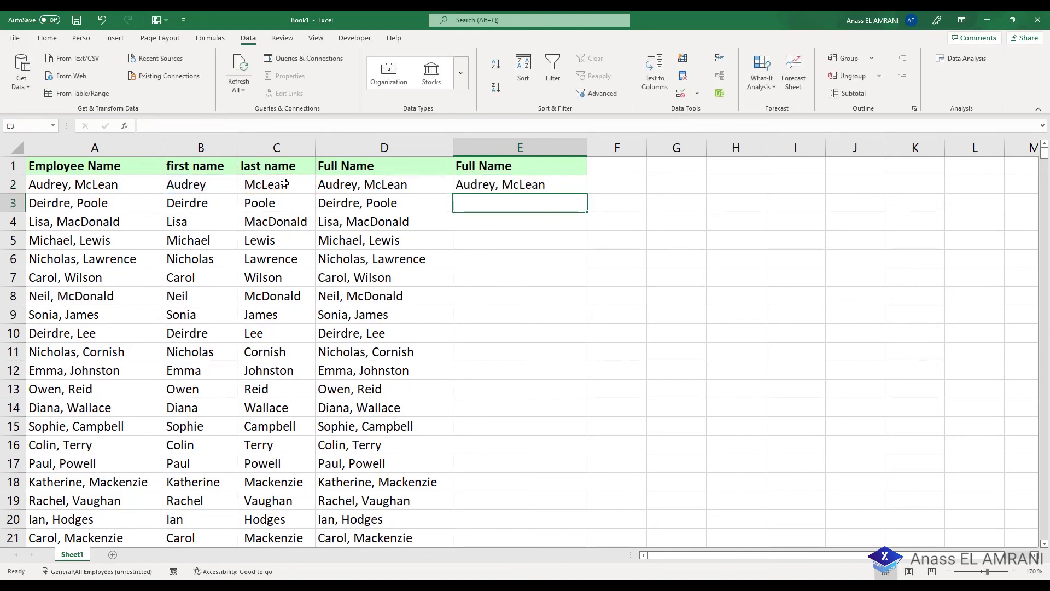
- Fill the TEXTJOIN formula from E2 down column E for all employees
{"action": "left_click", "coordinate": [517, 185]}
{"action": "double_click", "coordinate": [587, 194]}
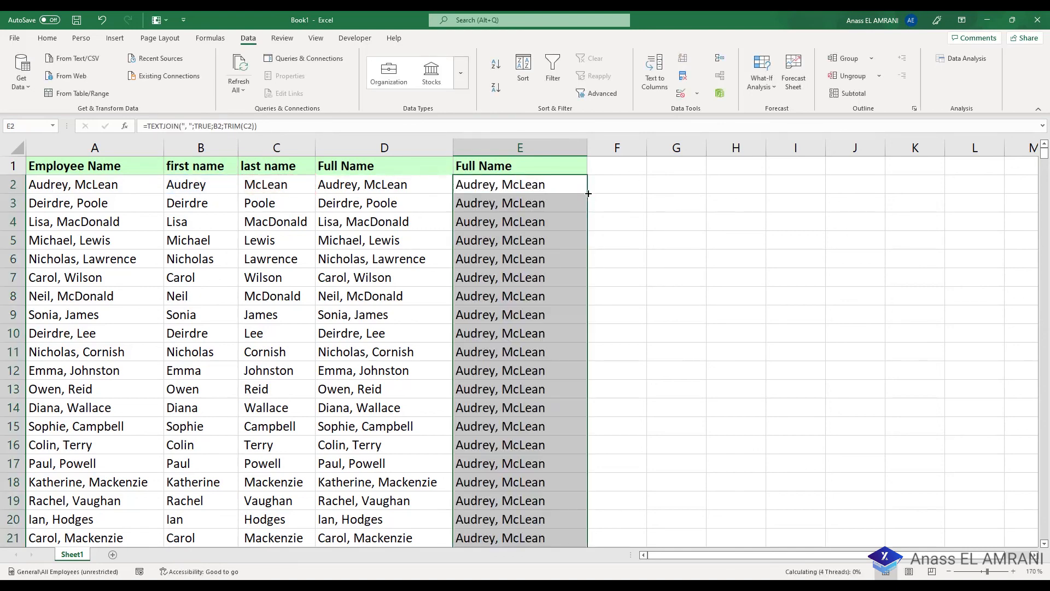